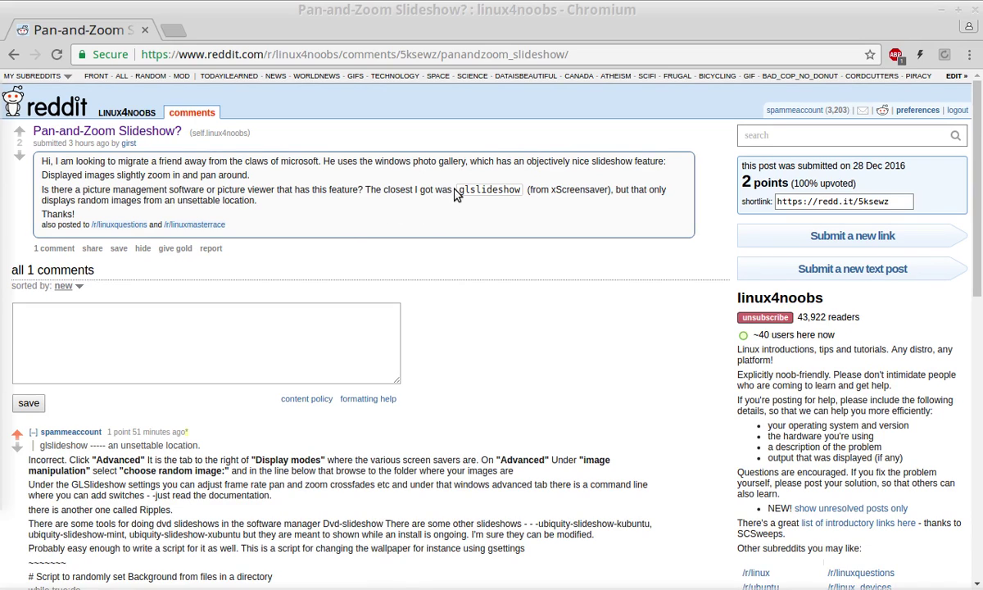
Read the Pan-and-Zoom Slideshow post's glslideshow complaint and the reply below it describing the screensaver settings
drag(459, 190, 521, 190)
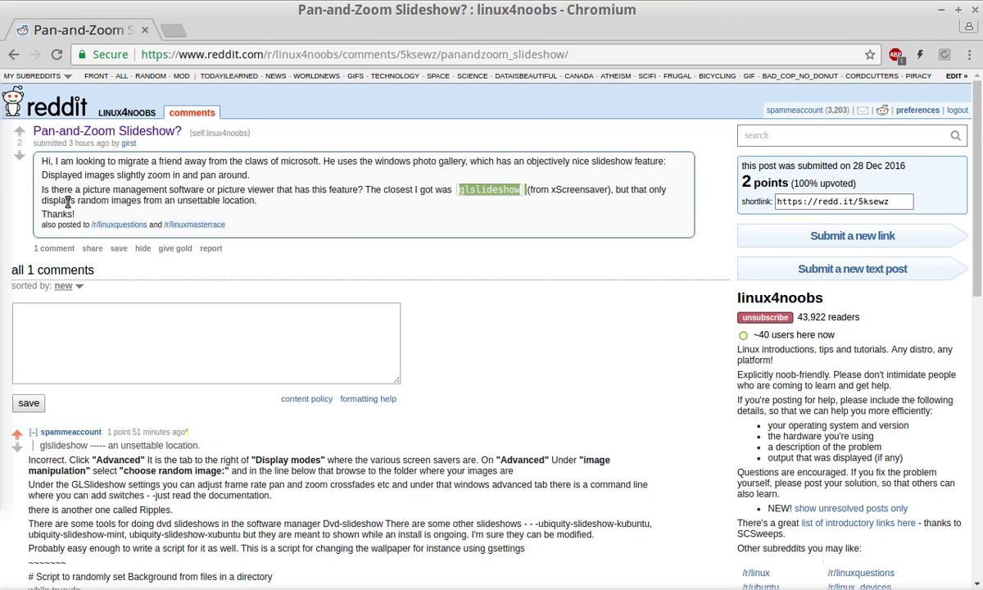
drag(66, 201, 269, 190)
click(192, 201)
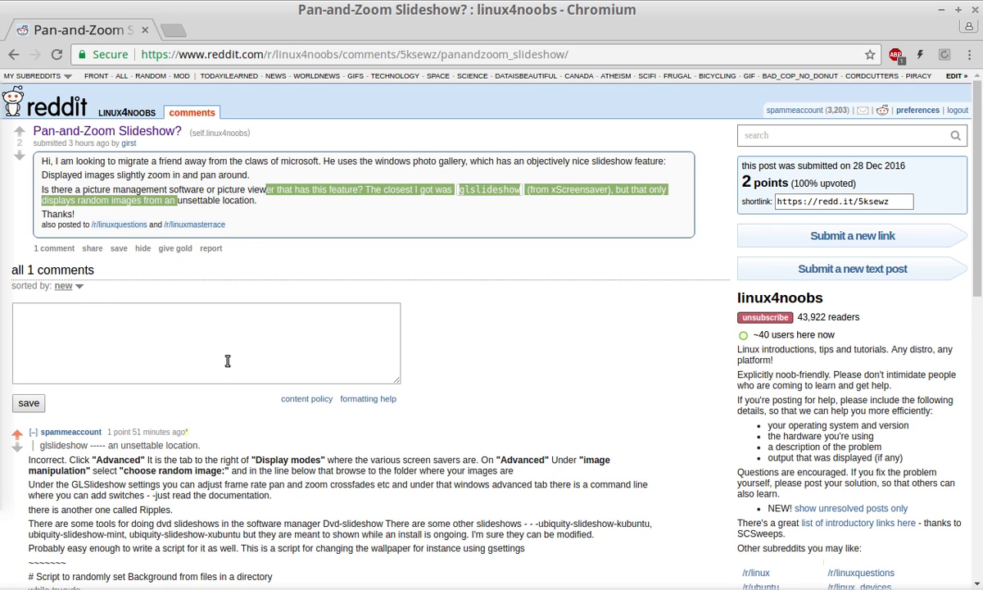
scroll(344, 342, down, 4)
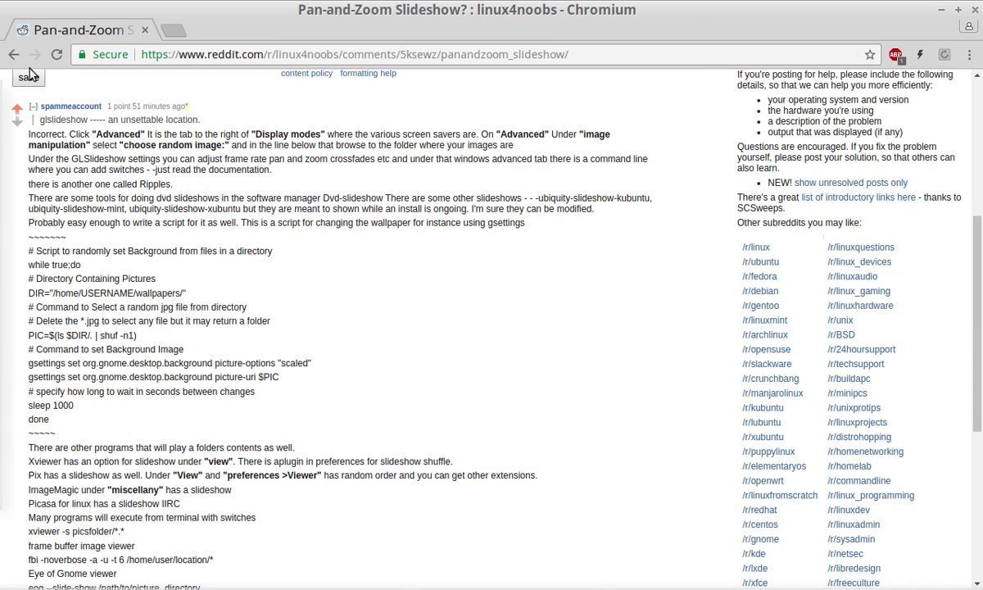
scroll(103, 189, down, 1)
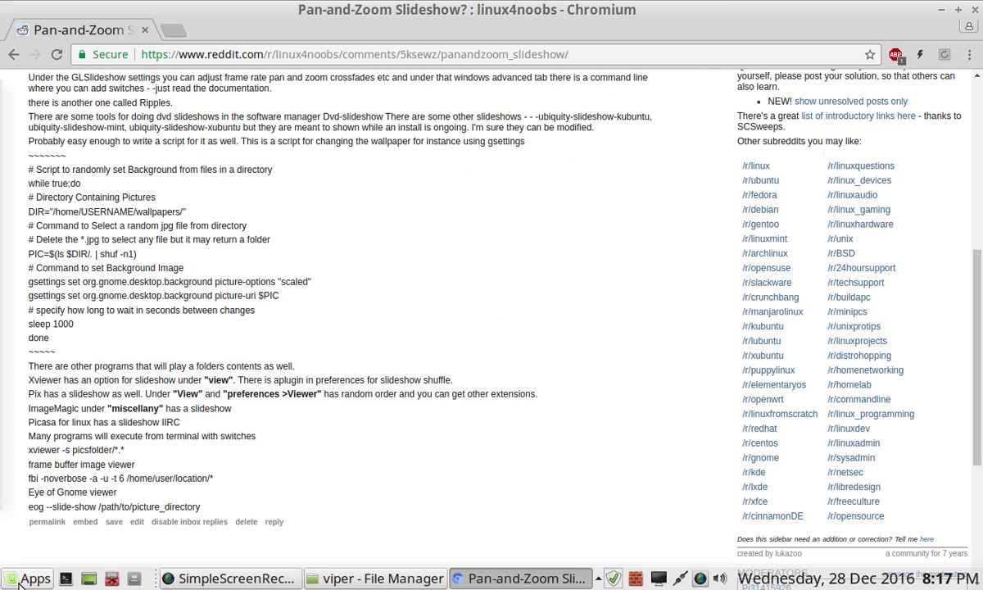
Find the Screensaver preferences by searching for "screen", open them, and move the window clear of the forum reply
click(31, 578)
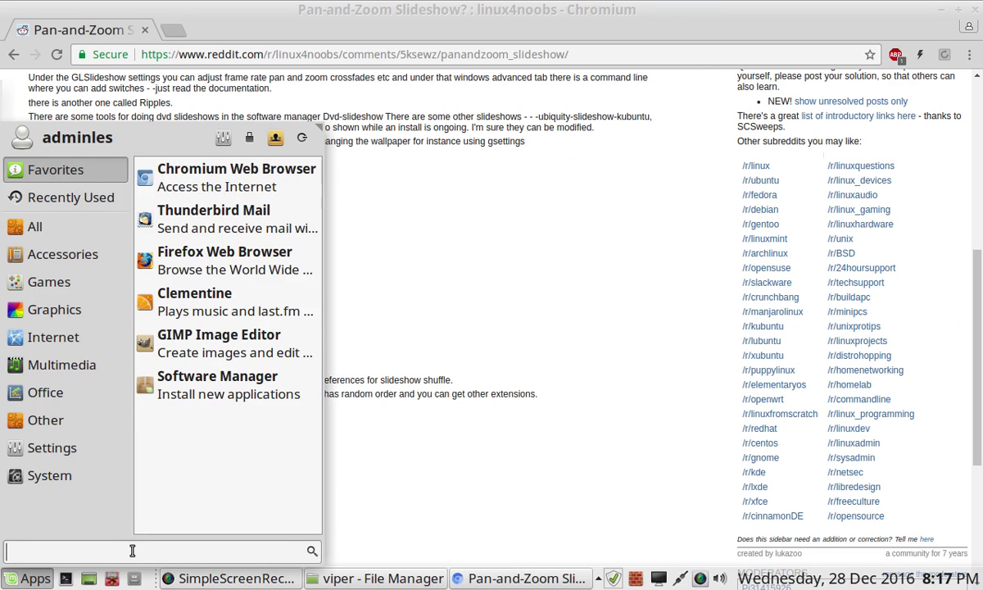
text(screen)
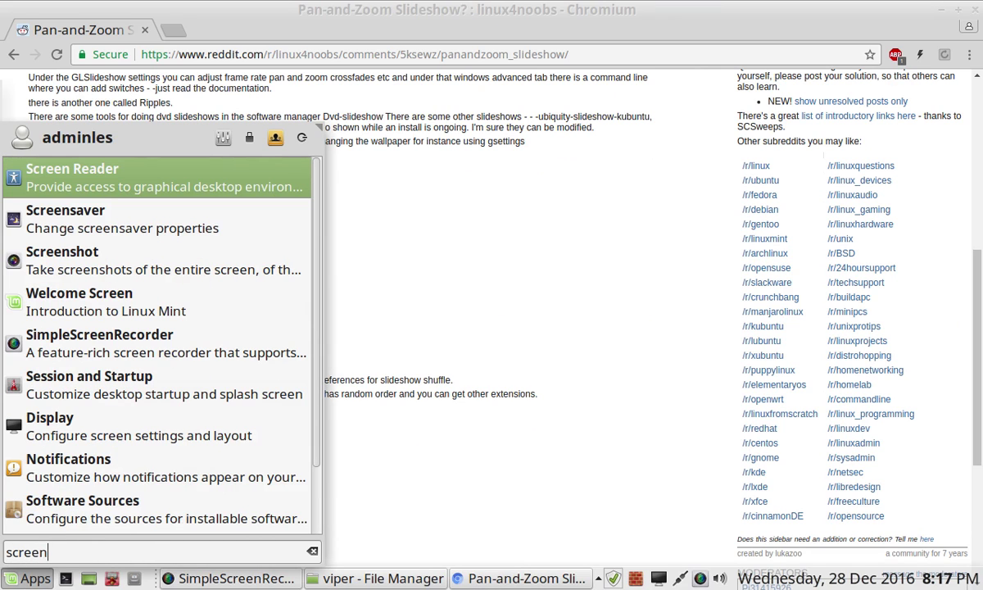
click(109, 205)
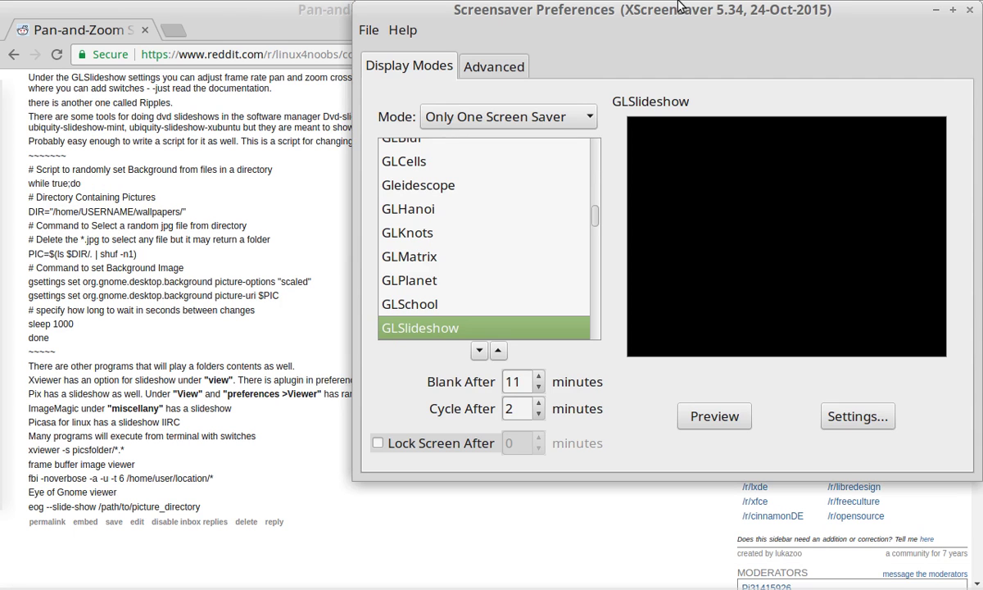
drag(687, 13, 635, 47)
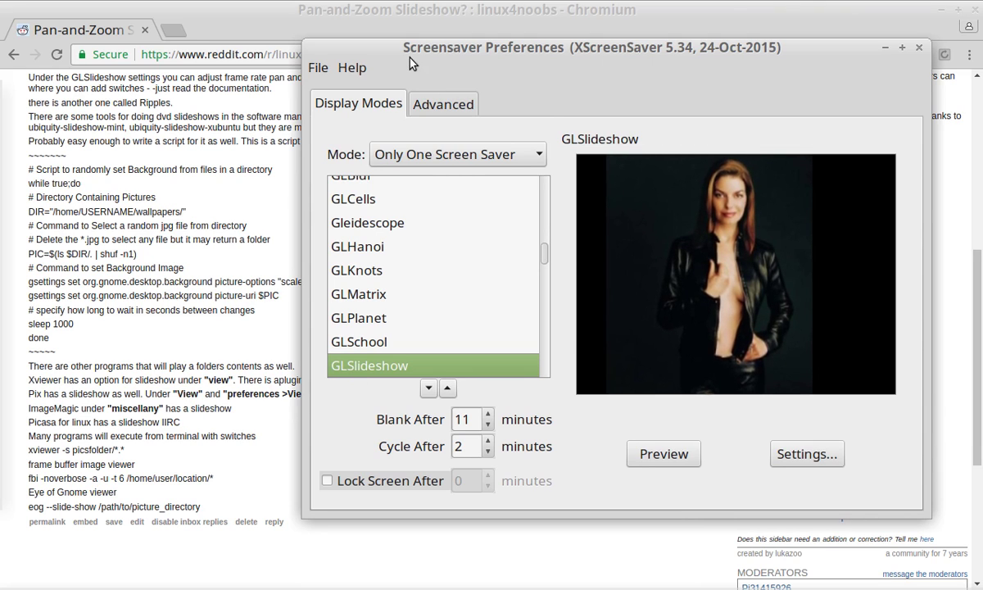
drag(408, 54, 807, 55)
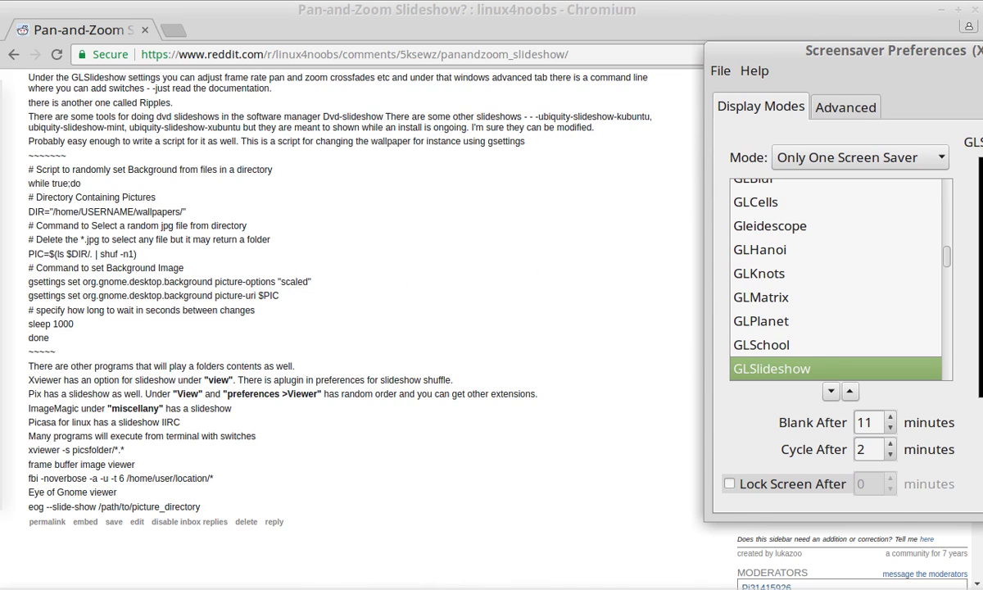
drag(982, 50, 946, 63)
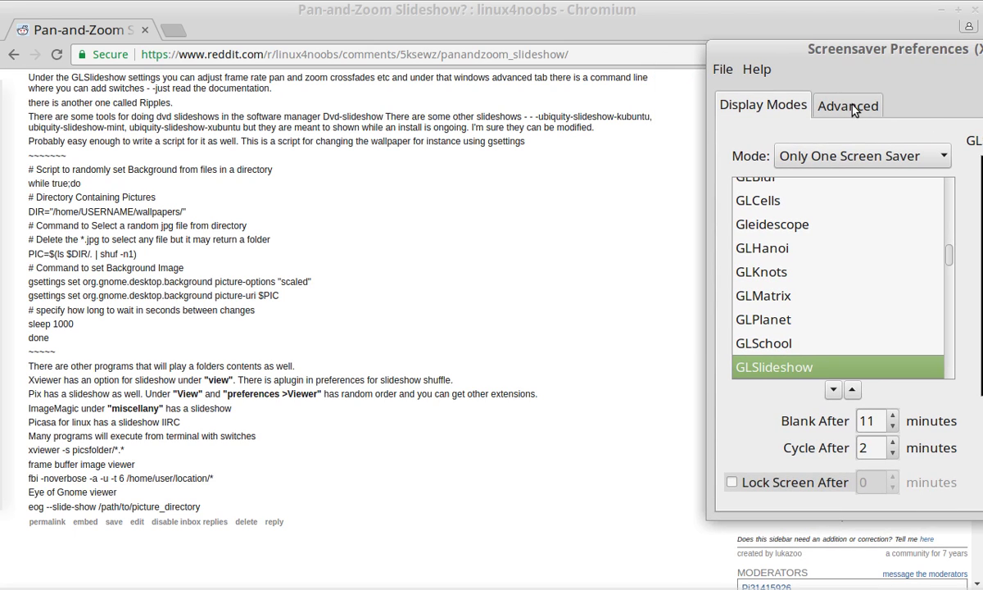
Change the Choose Random Image directory to the viper subfolder of wallpapers by appending "/viper" to the path
click(831, 113)
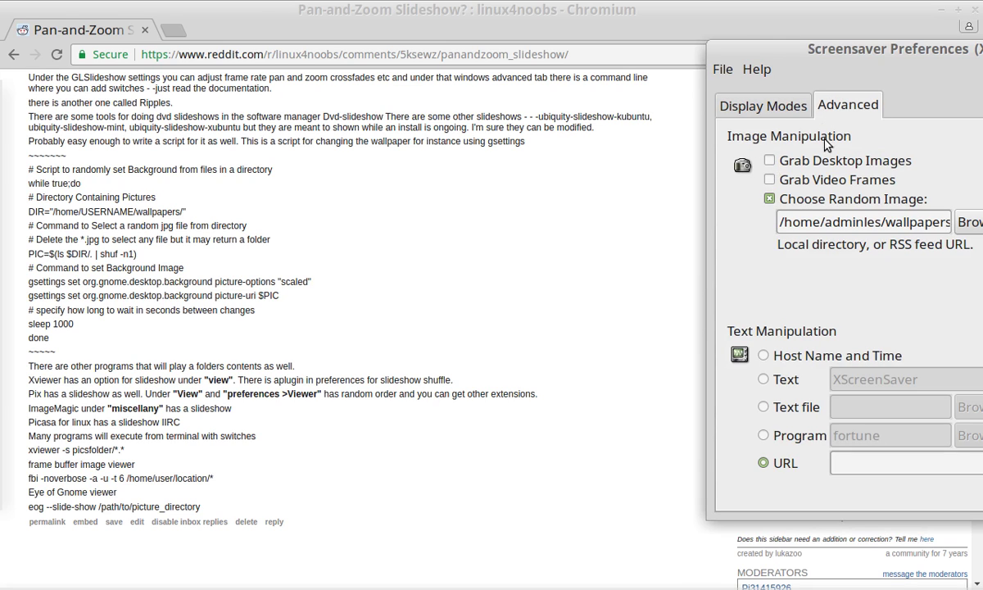
drag(742, 56, 722, 55)
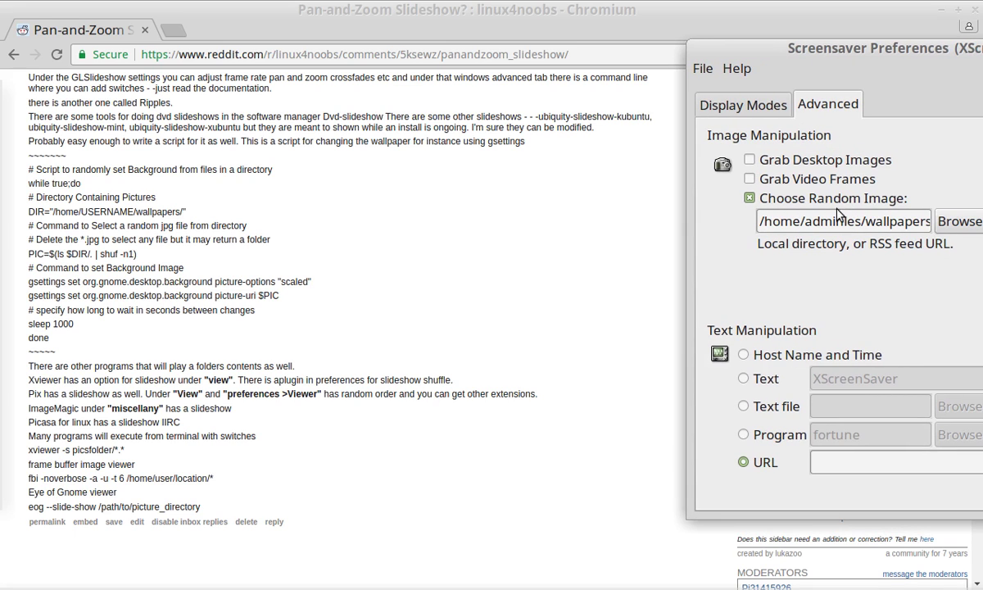
click(923, 221)
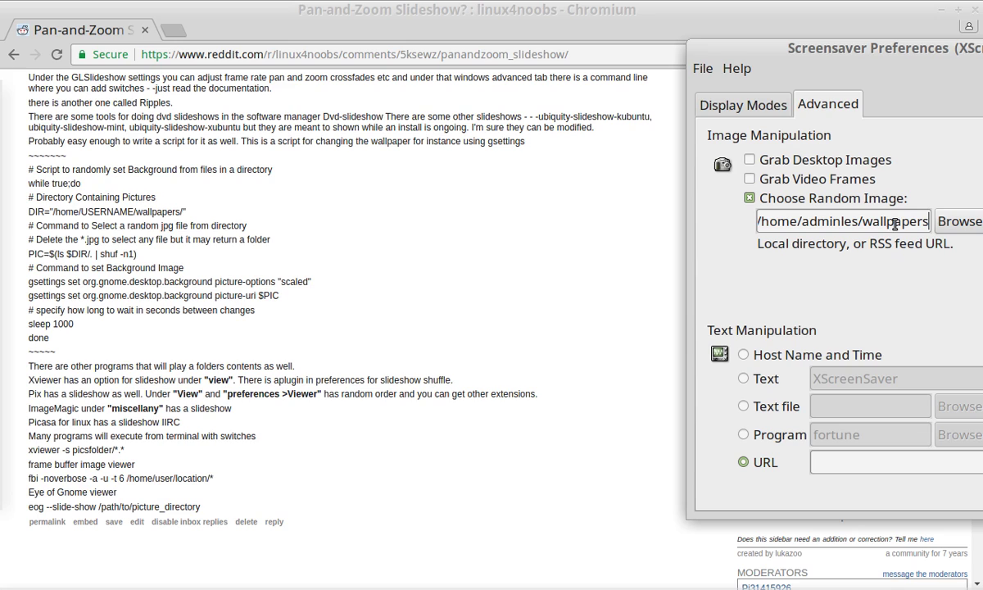
text(/viper)
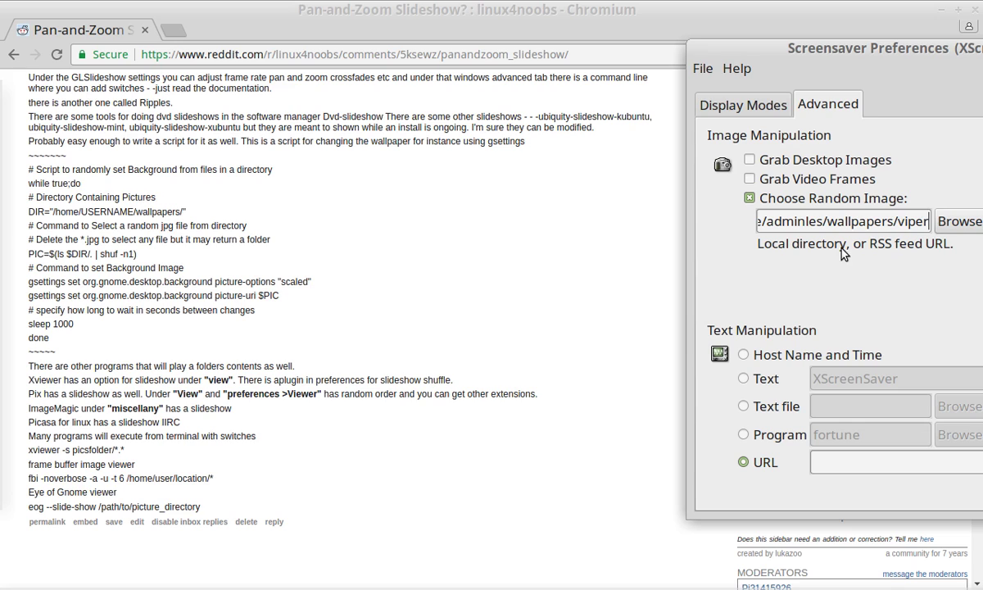
Bring the whole preferences window into view and check the GLSlideshow preview against the random image directory
click(759, 107)
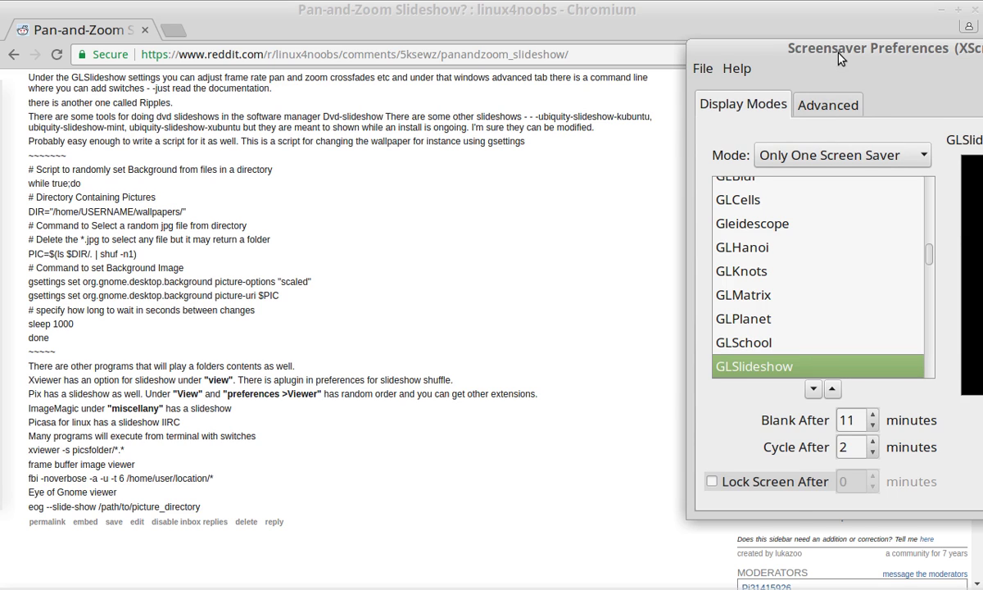
drag(847, 58, 492, 40)
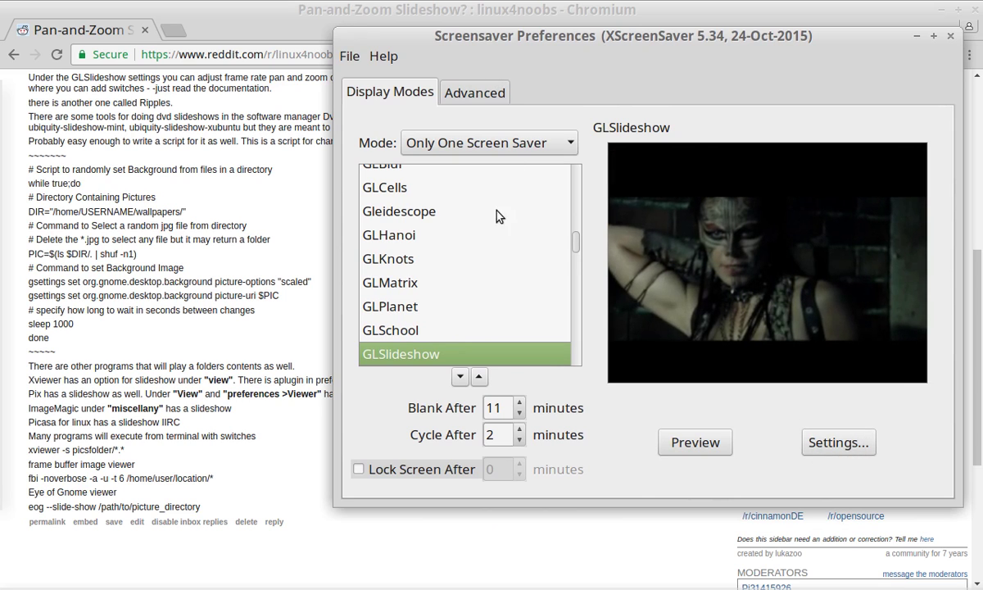
click(469, 96)
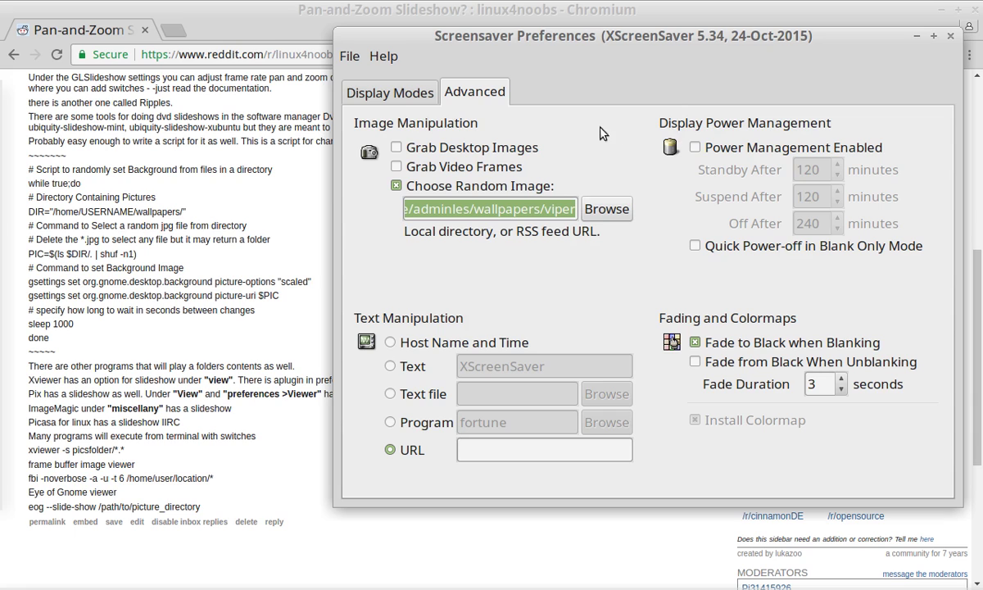
click(393, 90)
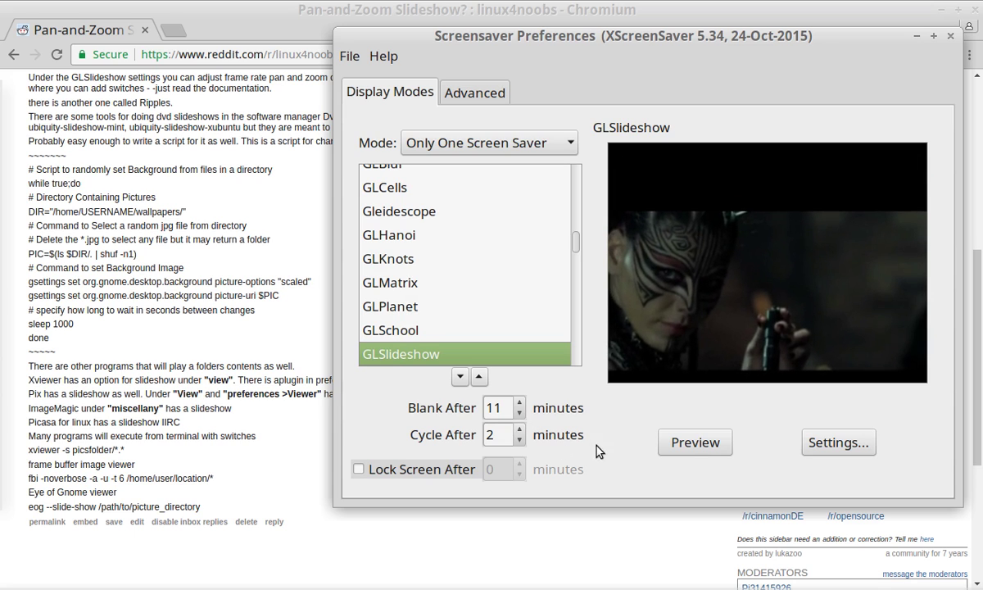
Open the GLSlideshow settings, review the pan, zoom and crossfade options, and show the advanced command line
click(836, 450)
drag(315, 73, 495, 73)
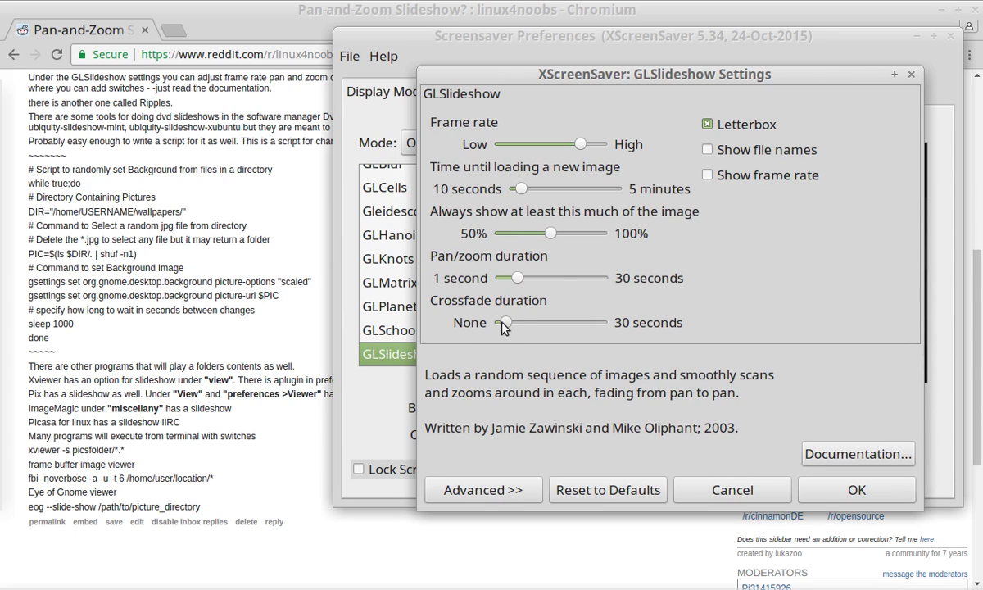
click(457, 490)
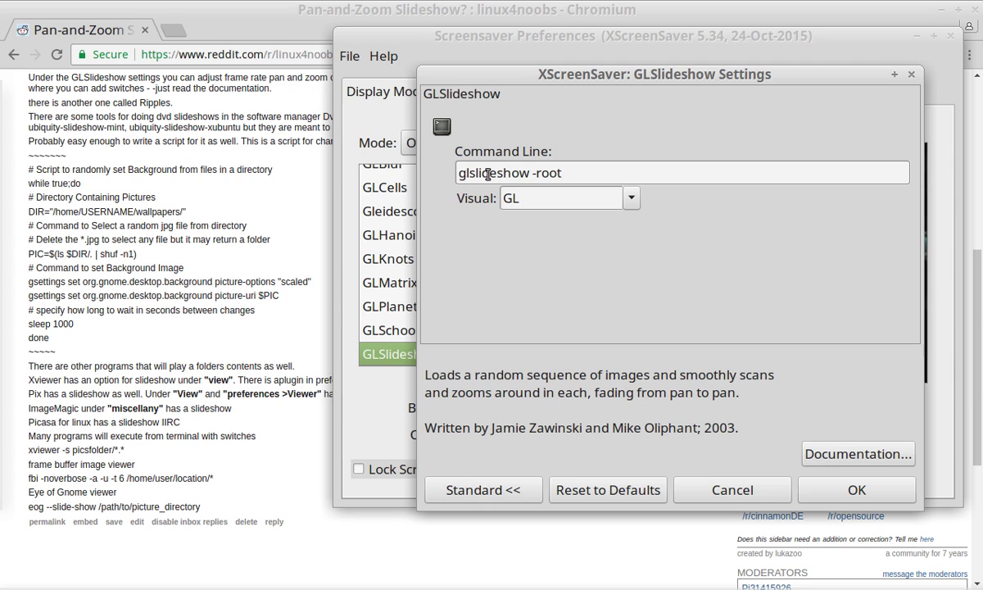
Open a terminal and display the manual page with "man glslideshow"
mouse_move(323, 583)
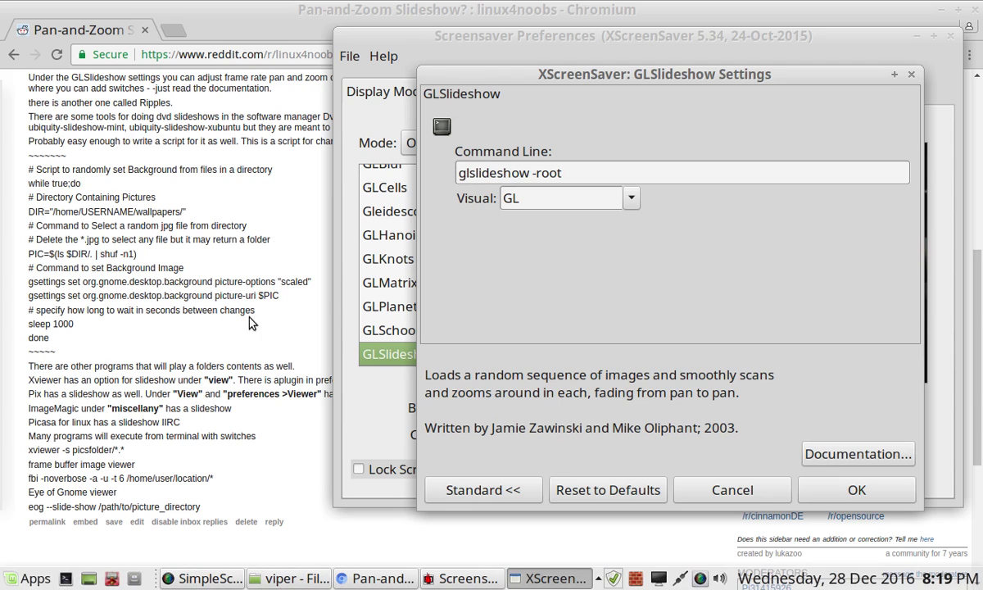
key(ctrl+alt+t)
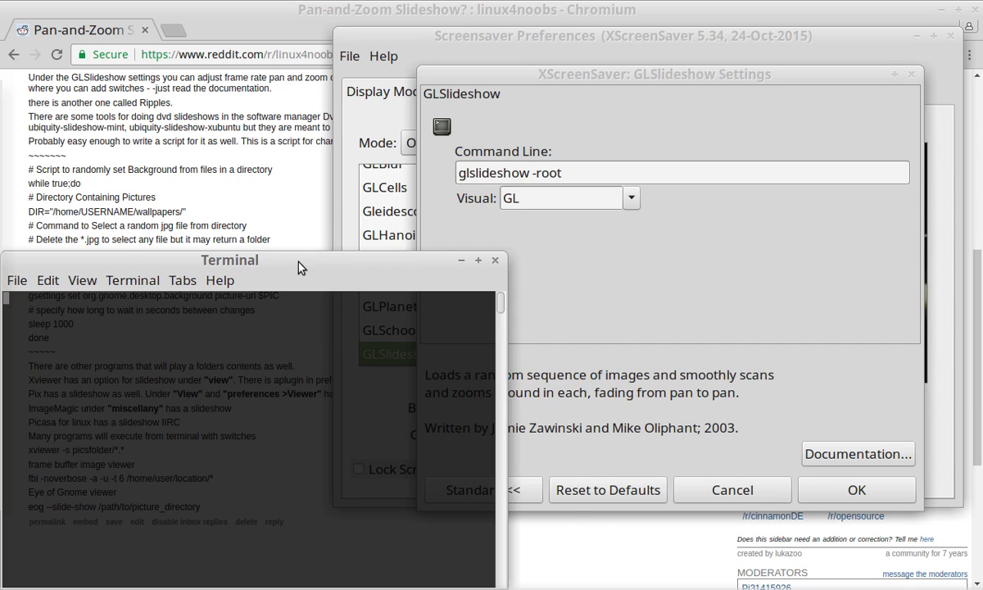
drag(299, 268, 381, 230)
text(man gl)
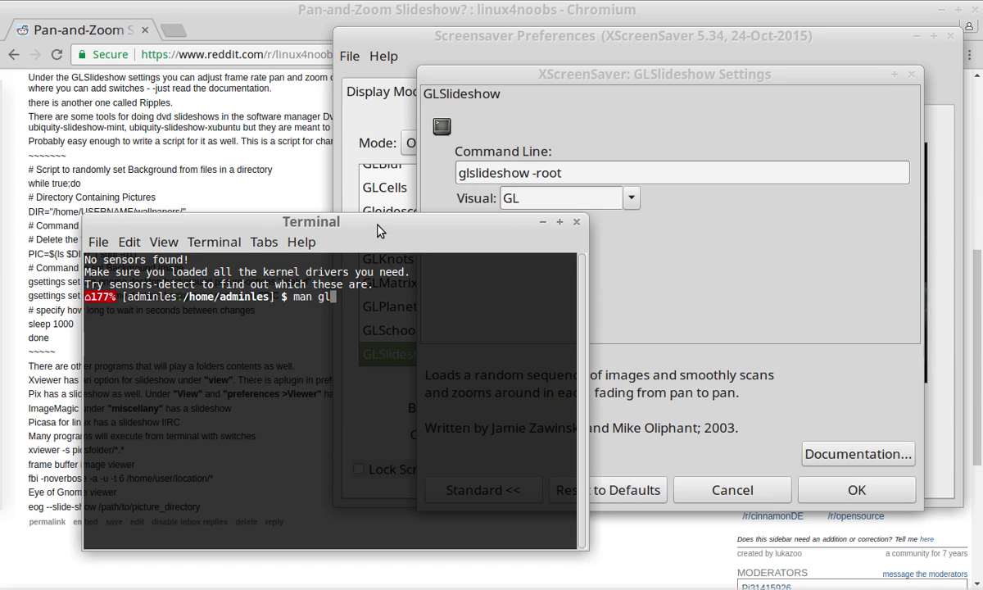
text(slideshow)
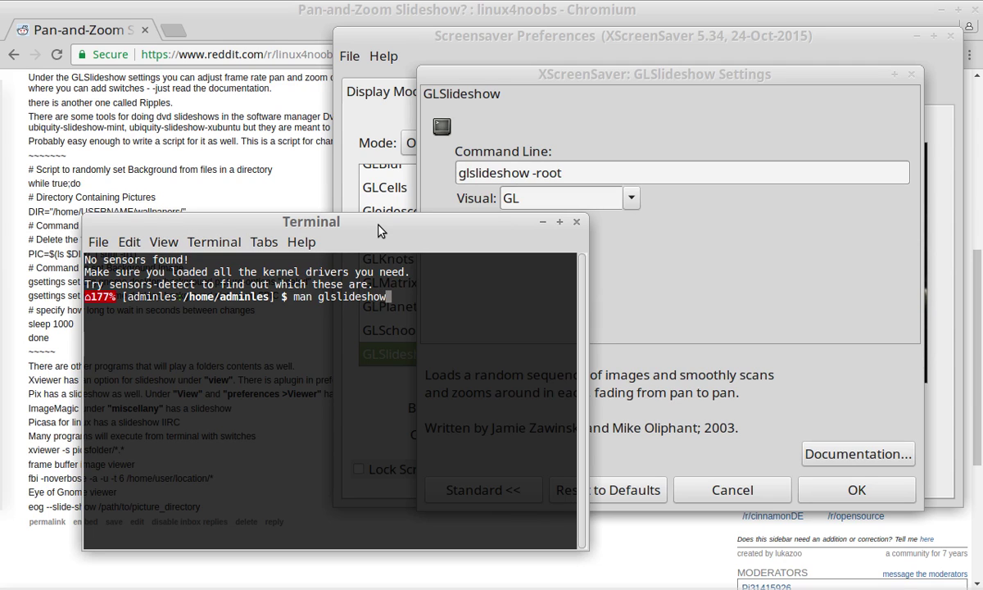
key(Return)
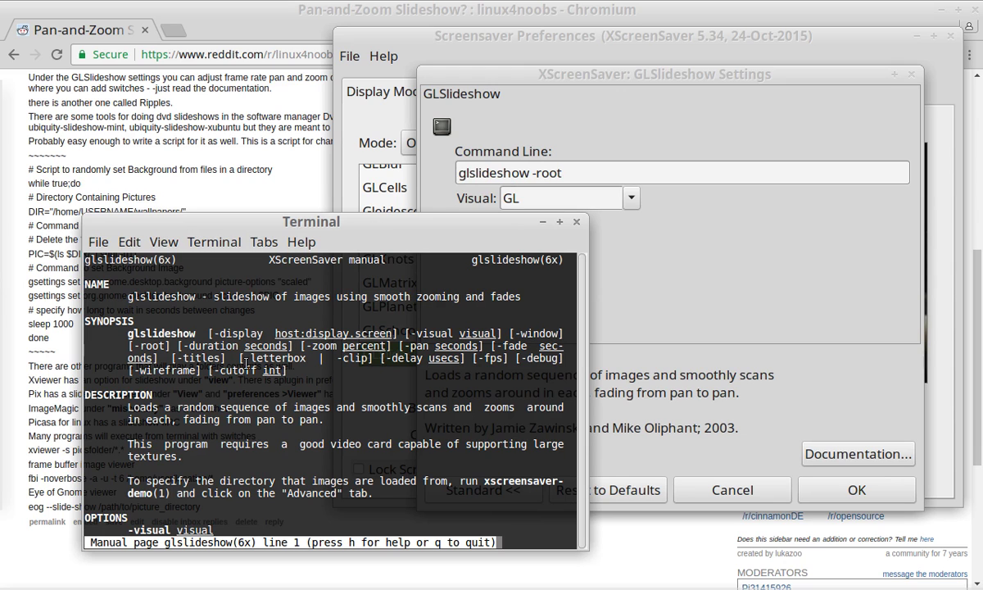
Read through the glslideshow manual's switches, including -root, -duration, -pan, -fade, -zoom, -letterbox, -clip and -delay
scroll(257, 362, down, 4)
scroll(269, 367, up, 2)
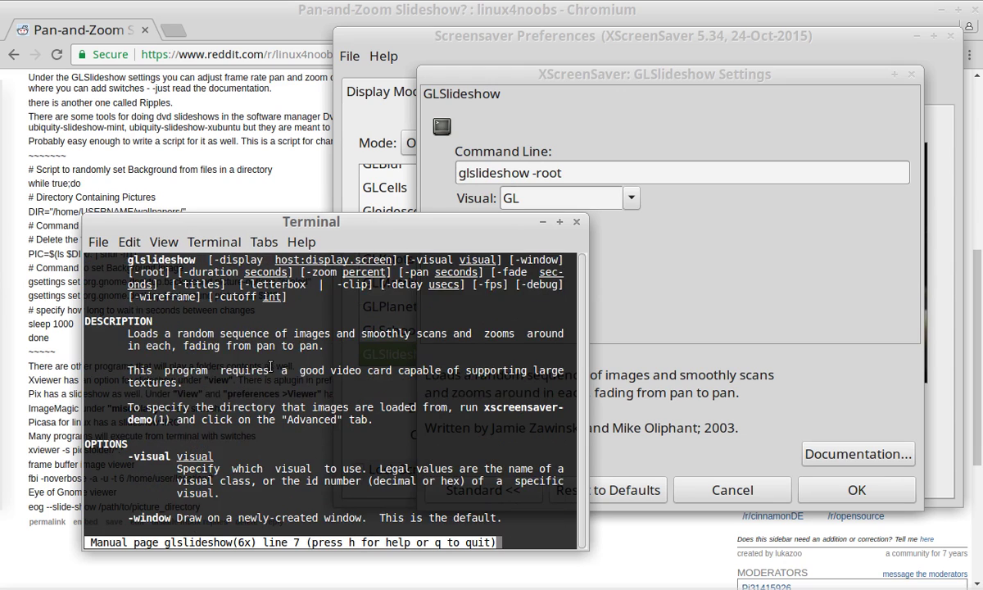
scroll(276, 370, down, 5)
scroll(275, 369, up, 1)
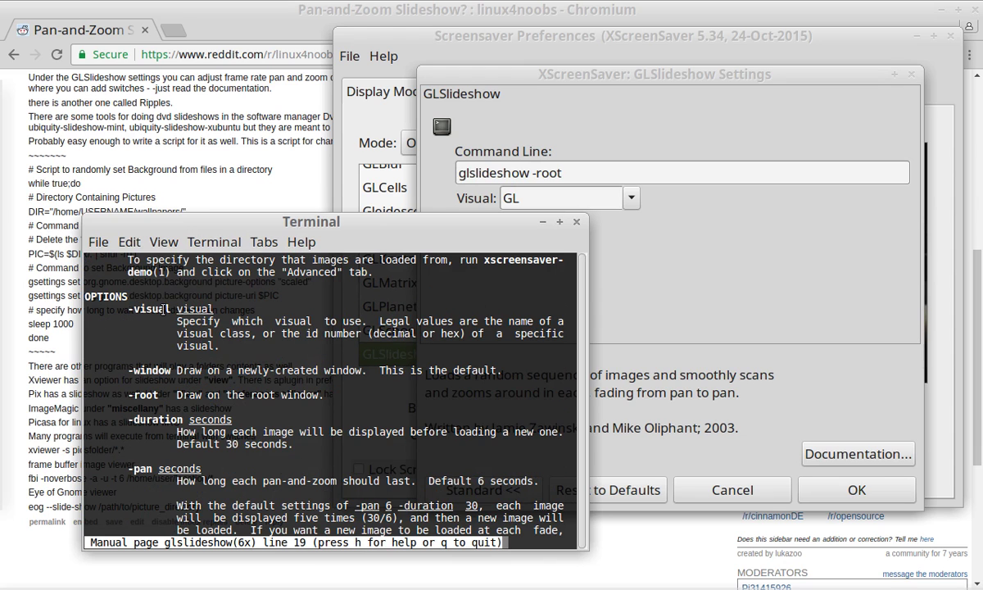
scroll(187, 397, down, 2)
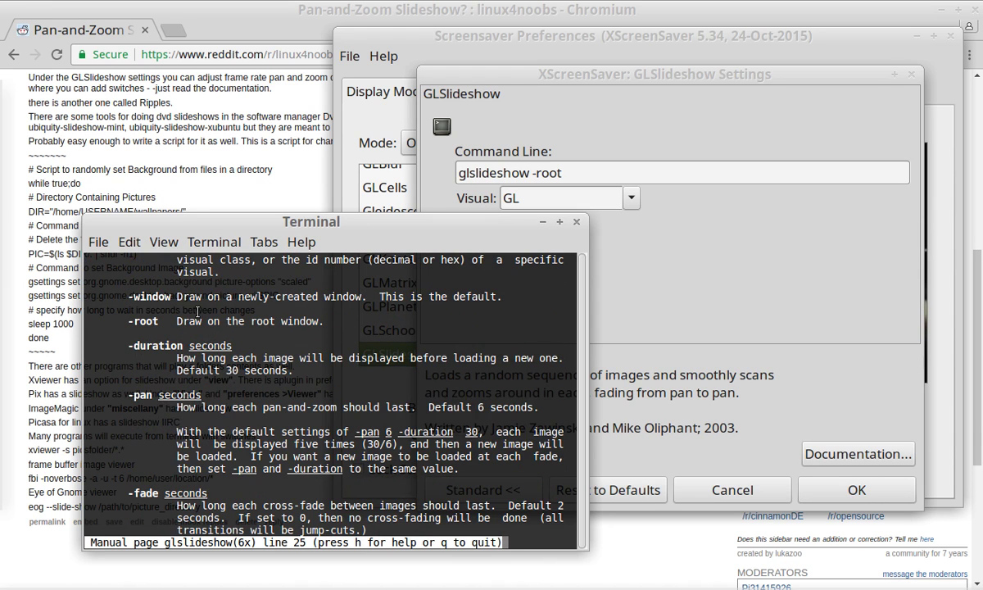
drag(304, 319, 176, 321)
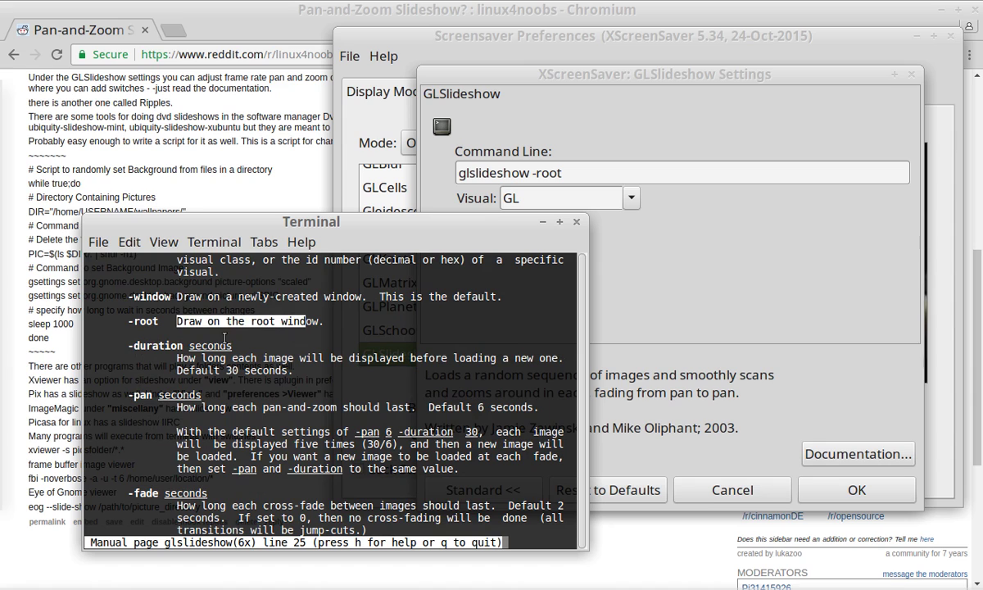
scroll(263, 371, down, 1)
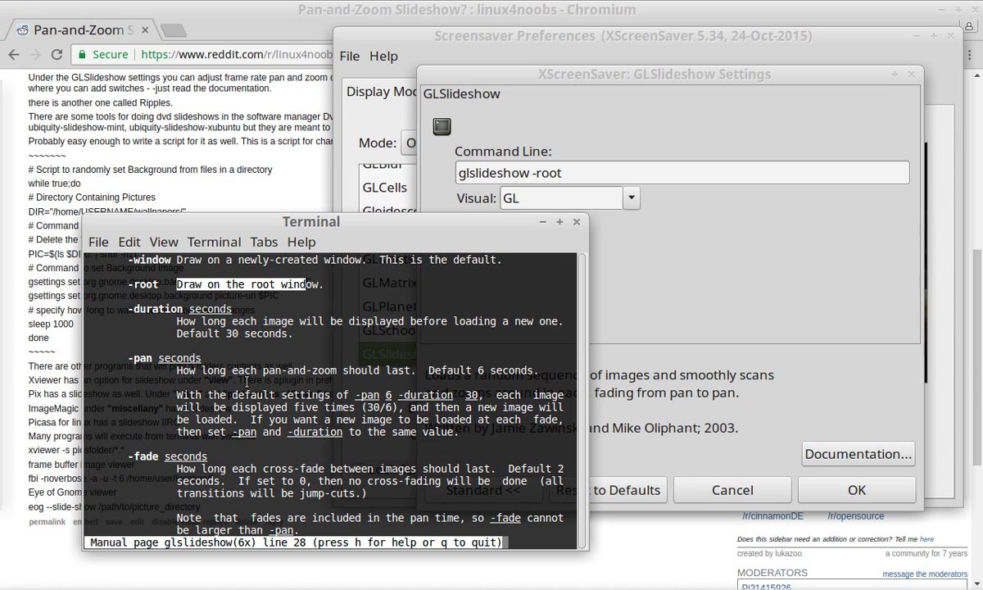
drag(116, 358, 147, 364)
scroll(205, 419, down, 1)
drag(116, 422, 160, 422)
scroll(228, 418, down, 5)
scroll(131, 359, down, 6)
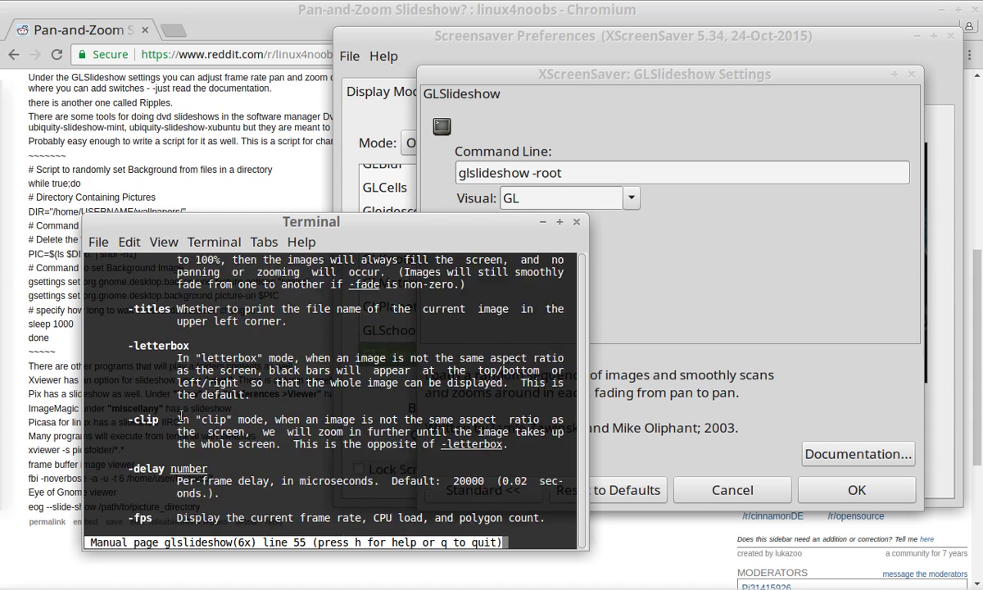
scroll(154, 369, down, 5)
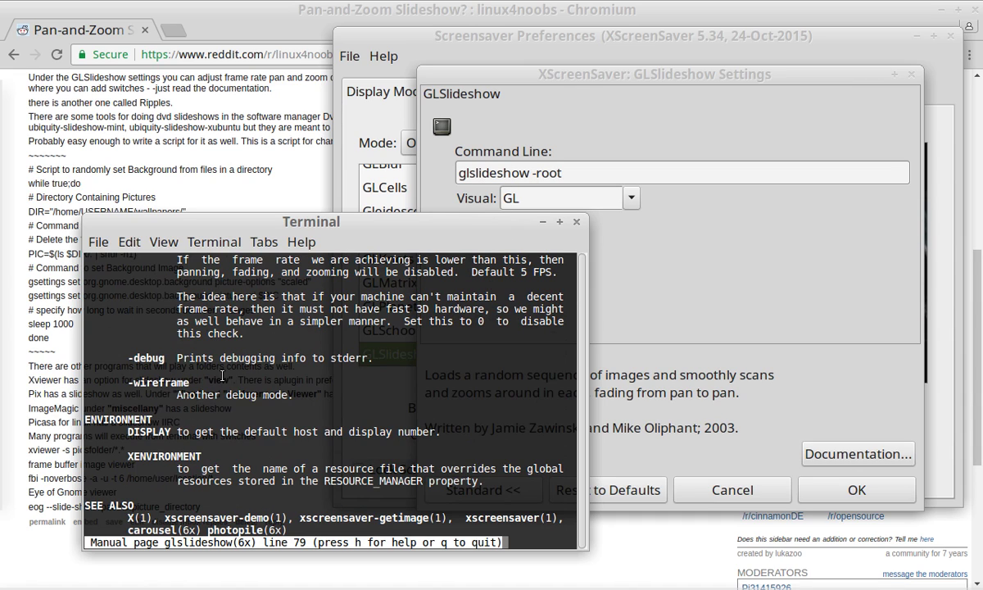
Review the manual back up to its synopsis and close the terminal to return to the GLSlideshow settings
scroll(222, 376, up, 19)
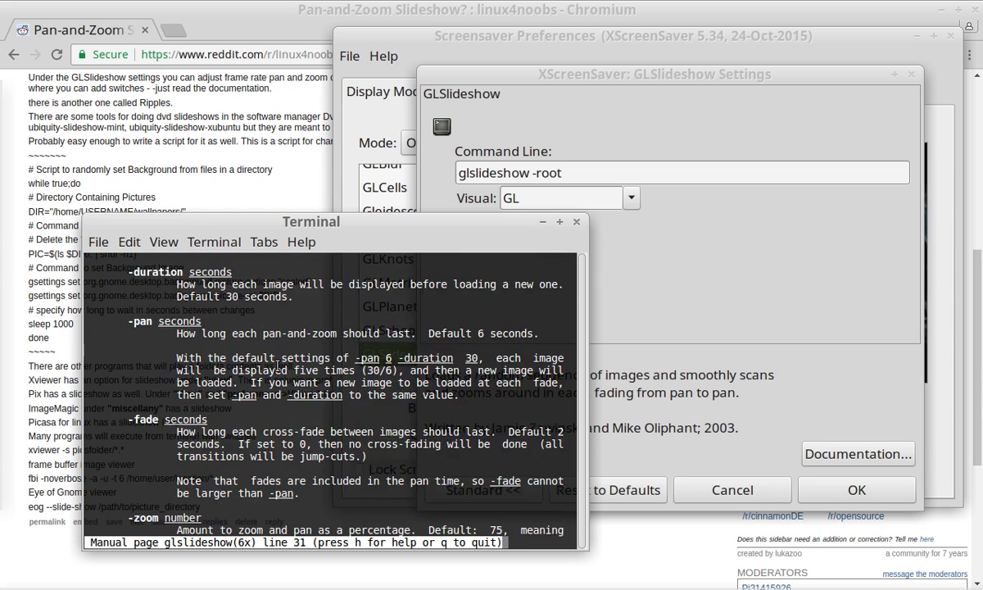
scroll(279, 362, up, 7)
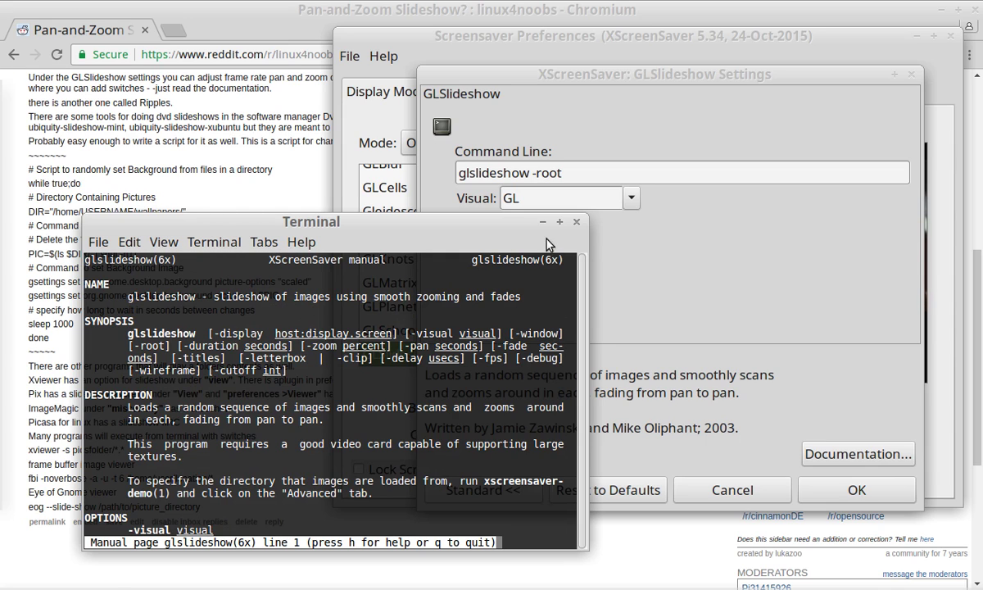
click(576, 222)
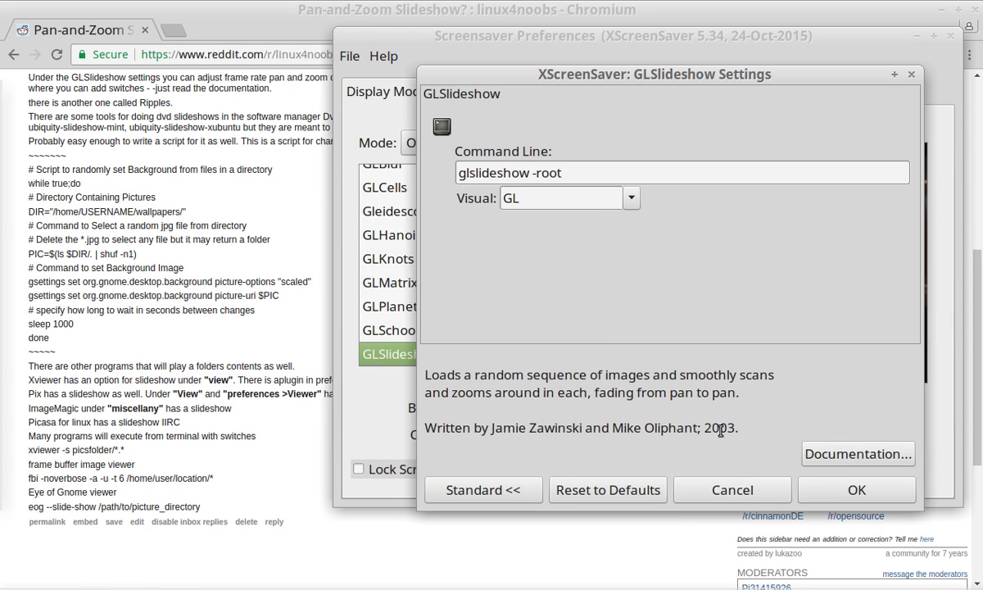
Cancel the GLSlideshow settings, set the random image directory to the home folder's wallpapers directory, and close the screensaver preferences
click(734, 495)
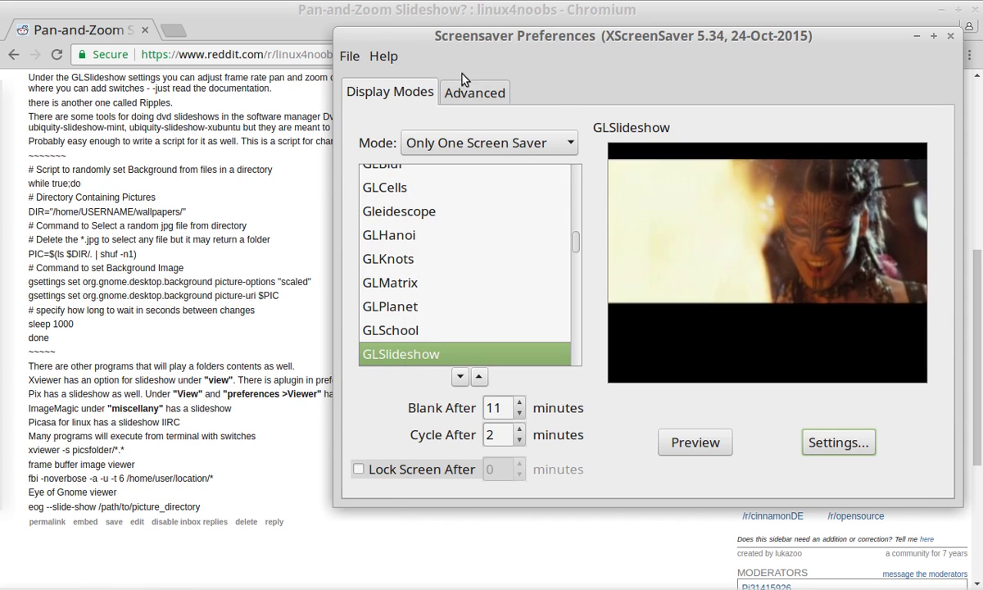
click(463, 91)
double_click(545, 212)
key(BackSpace)
key(BackSpace)
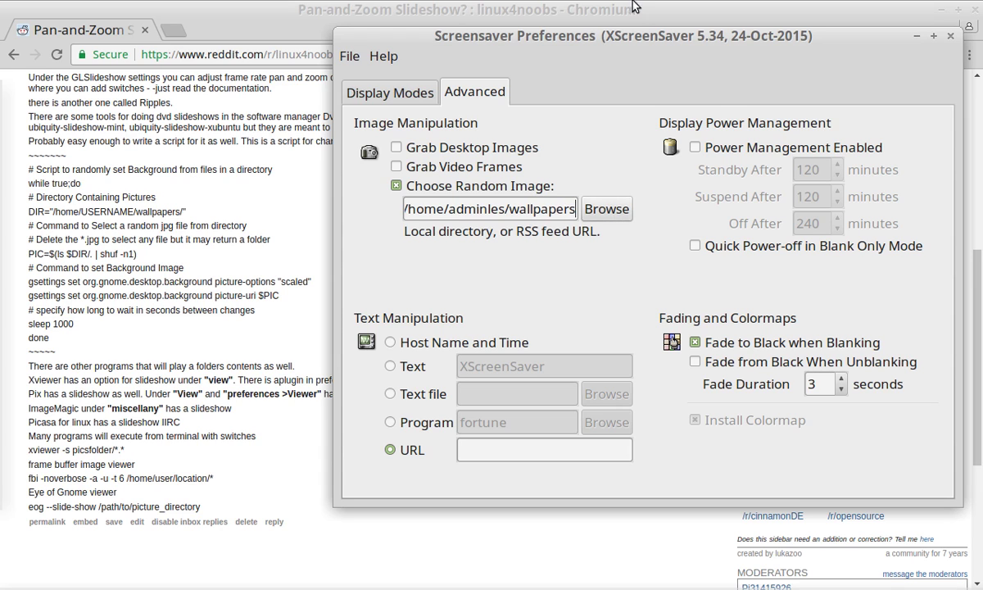
key(alt+F4)
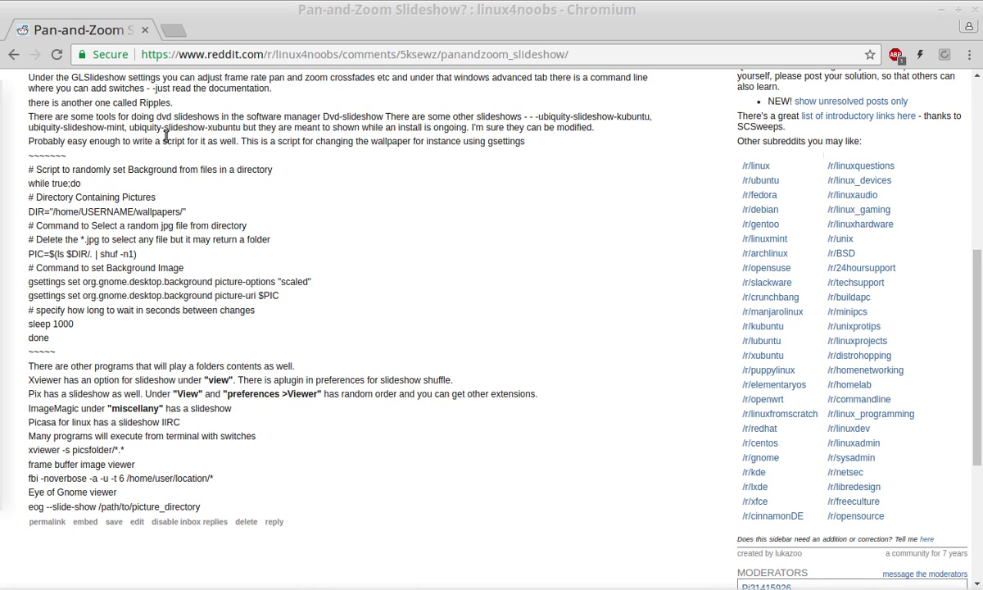
Highlight "Ripples" in the Reddit comment and read on through the wallpaper script to the list of other slideshow programs
drag(137, 103, 173, 102)
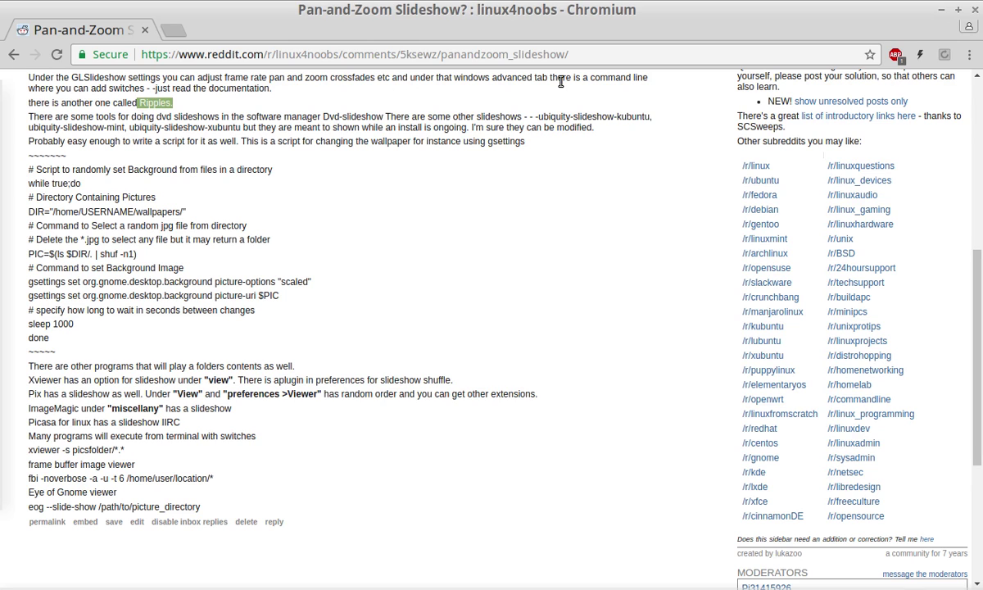
scroll(270, 141, up, 2)
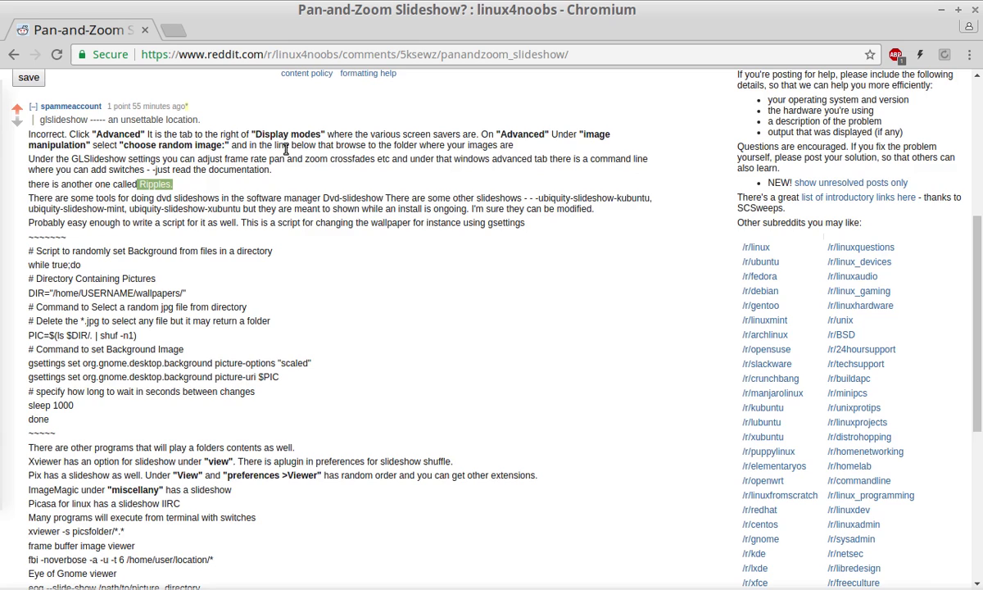
scroll(197, 179, down, 1)
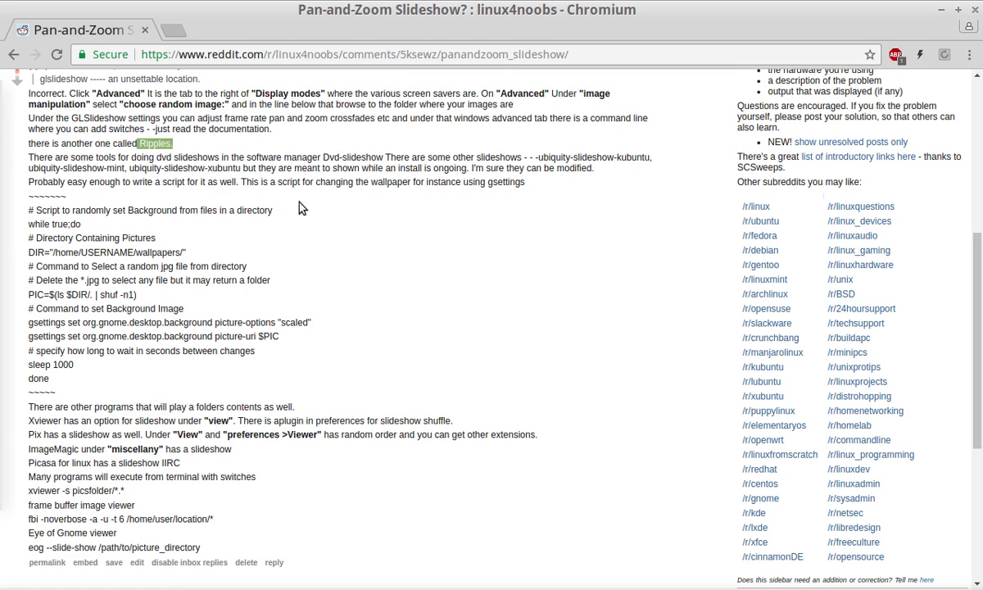
scroll(375, 204, down, 3)
scroll(171, 281, down, 2)
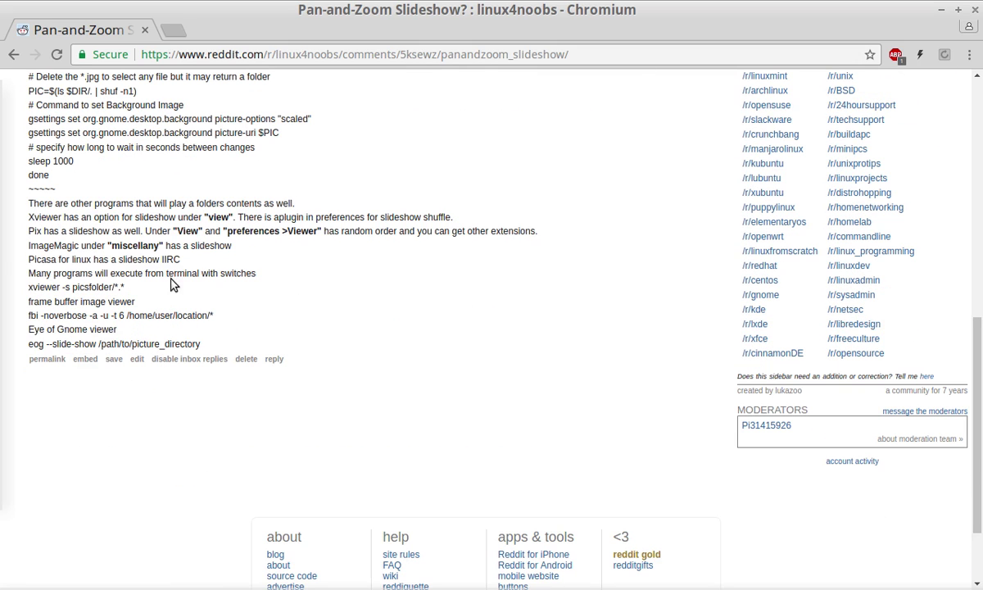
Highlight the Xviewer mention in the comment, switch to the file manager and open NDVD_002.jpg with Image Viewer
drag(29, 217, 67, 217)
key(alt+Tab)
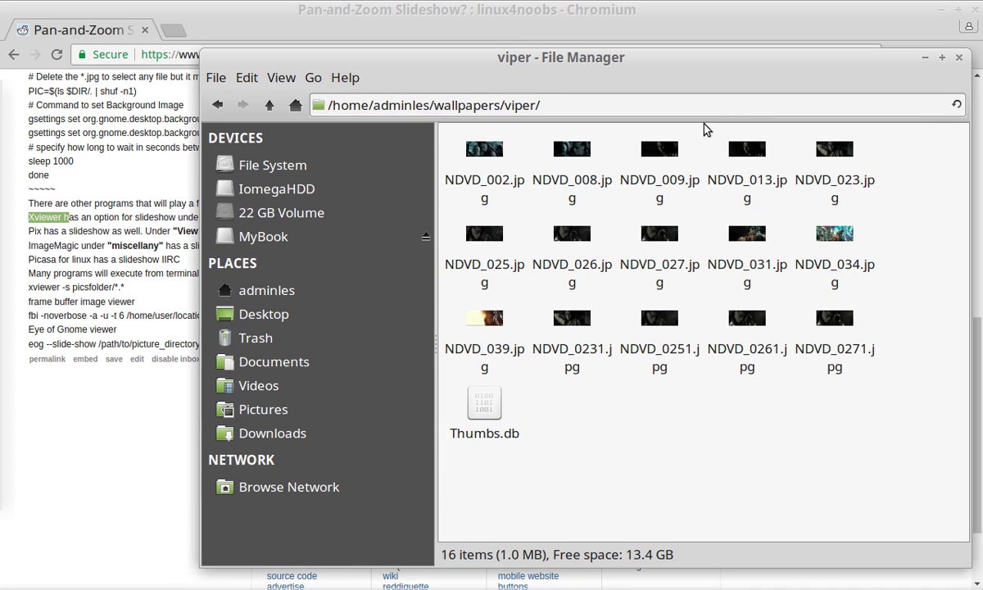
right_click(497, 153)
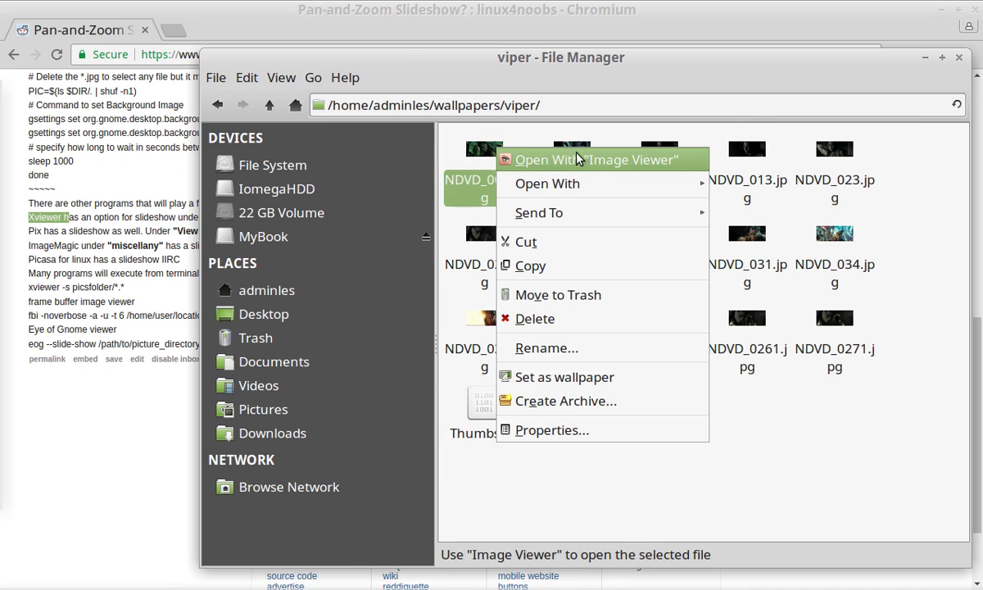
mouse_move(608, 187)
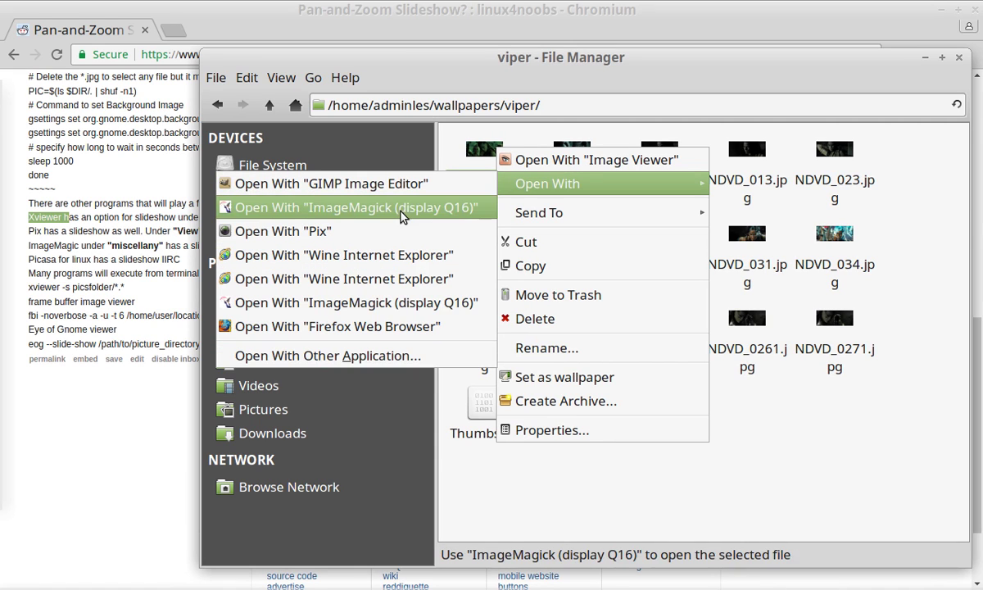
key(Left)
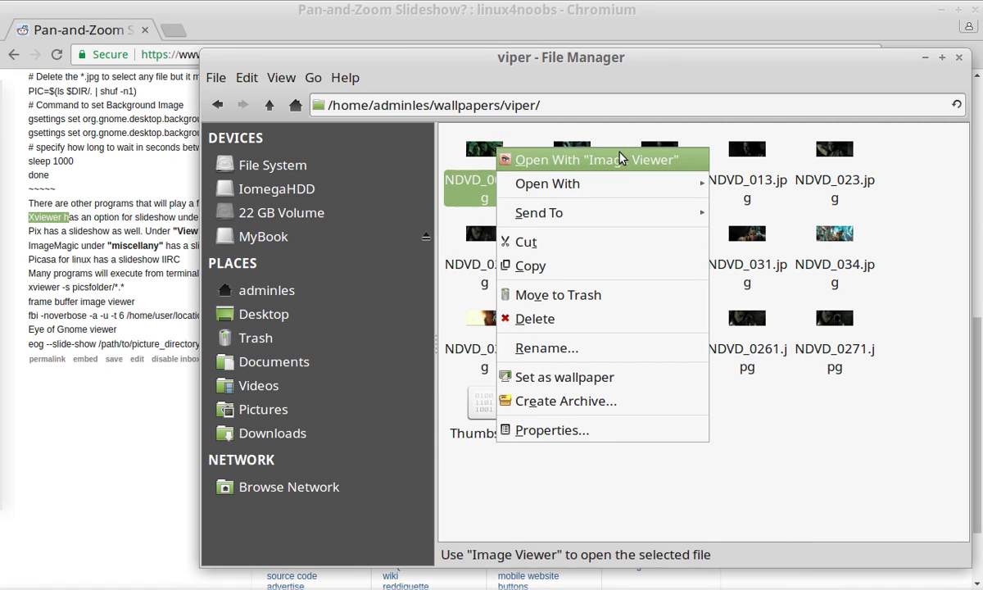
click(632, 160)
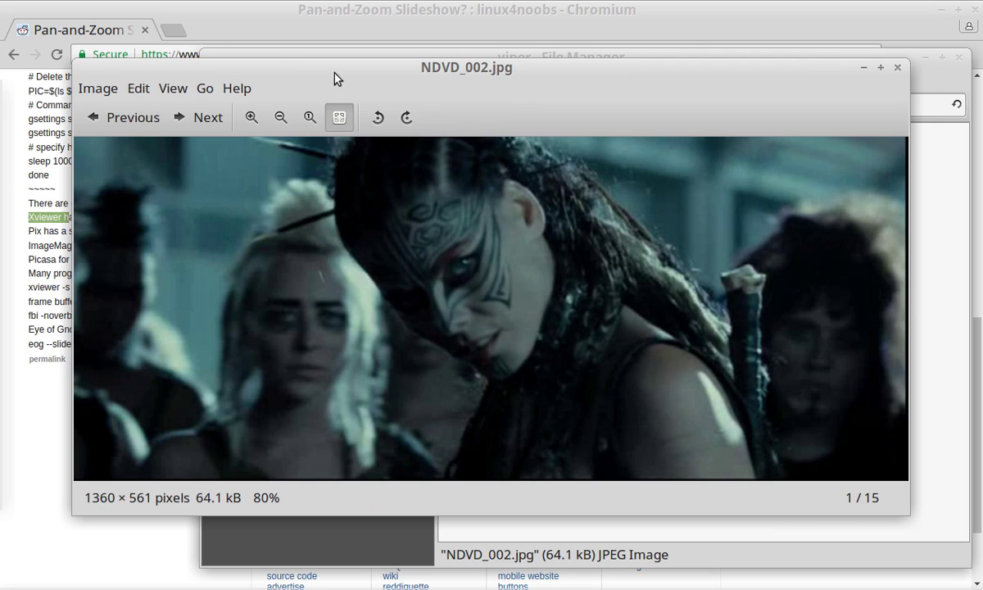
Check the image viewer's About information and show its Fullscreen and Slideshow viewing options
click(228, 90)
click(248, 132)
click(626, 404)
click(173, 88)
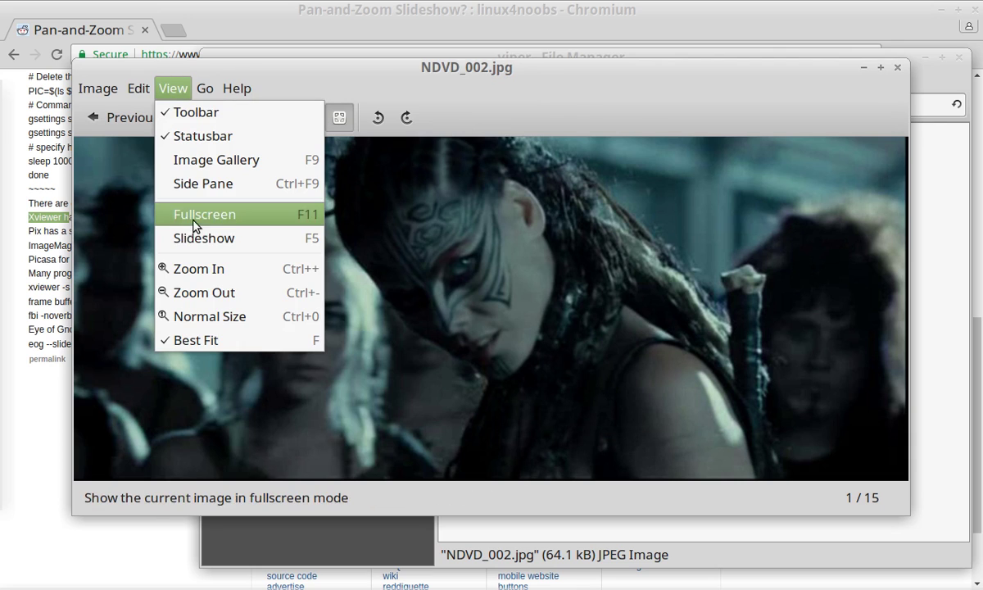
Review the image viewer's slideshow preferences and its plugins down to Slideshow Shuffle, and close the viewer
mouse_move(138, 88)
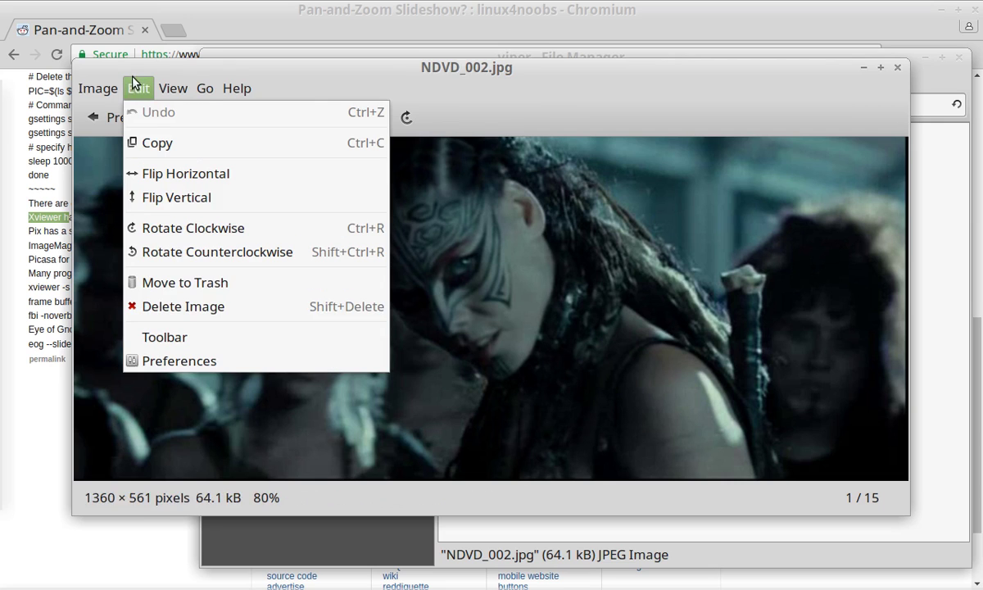
click(175, 361)
click(482, 138)
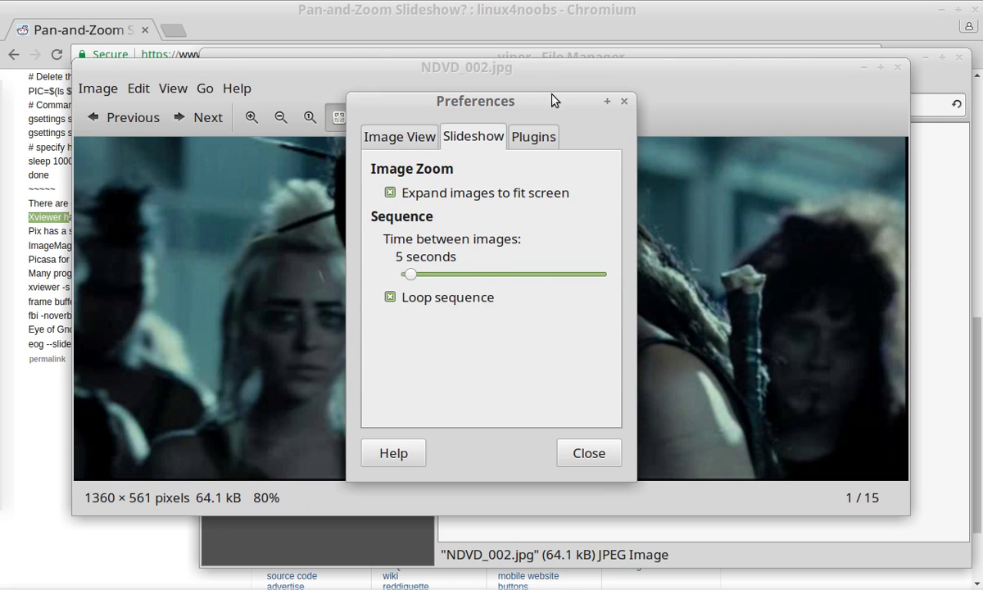
click(536, 137)
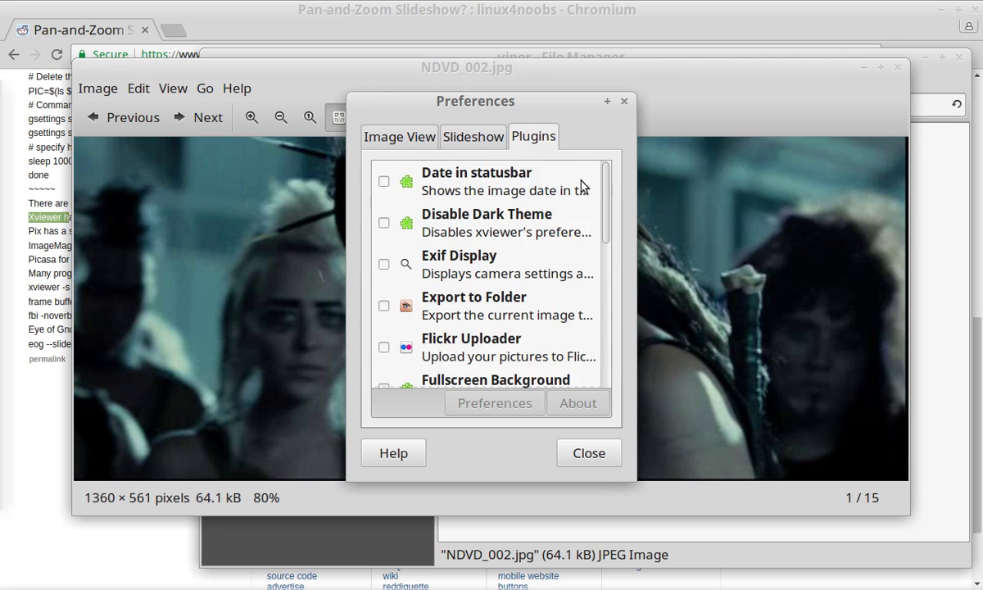
drag(608, 175, 611, 395)
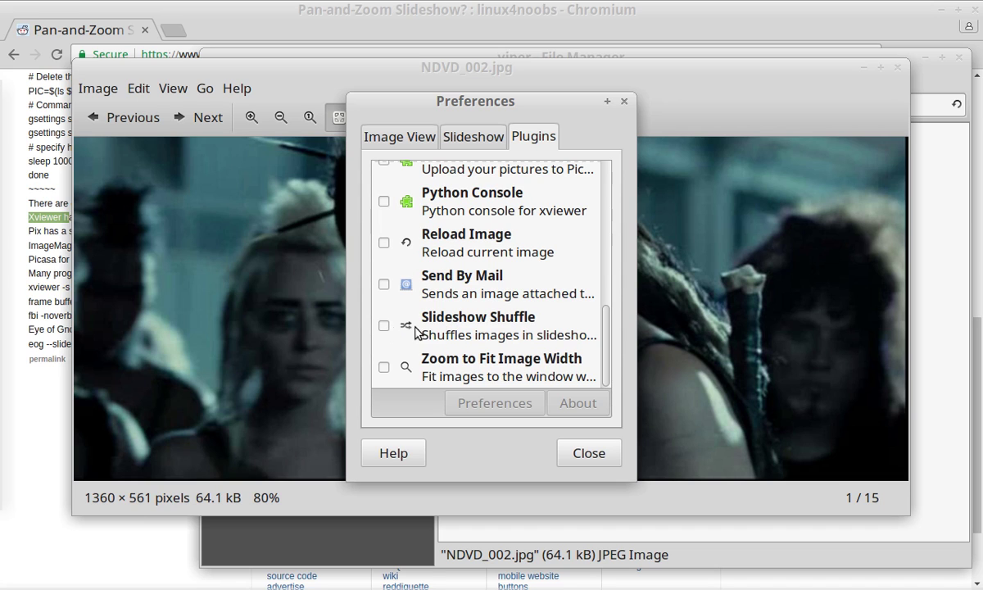
click(583, 451)
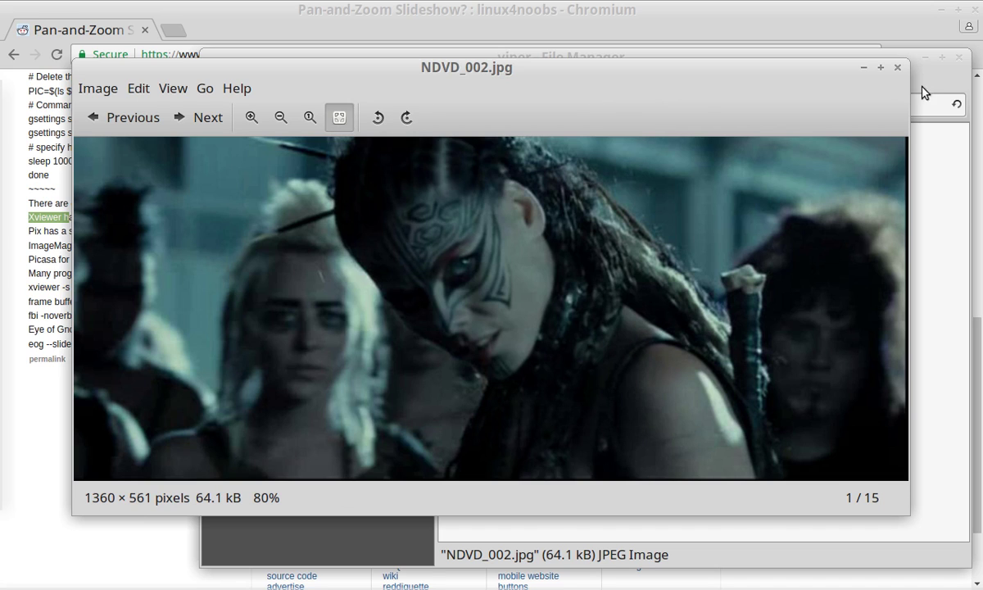
click(899, 68)
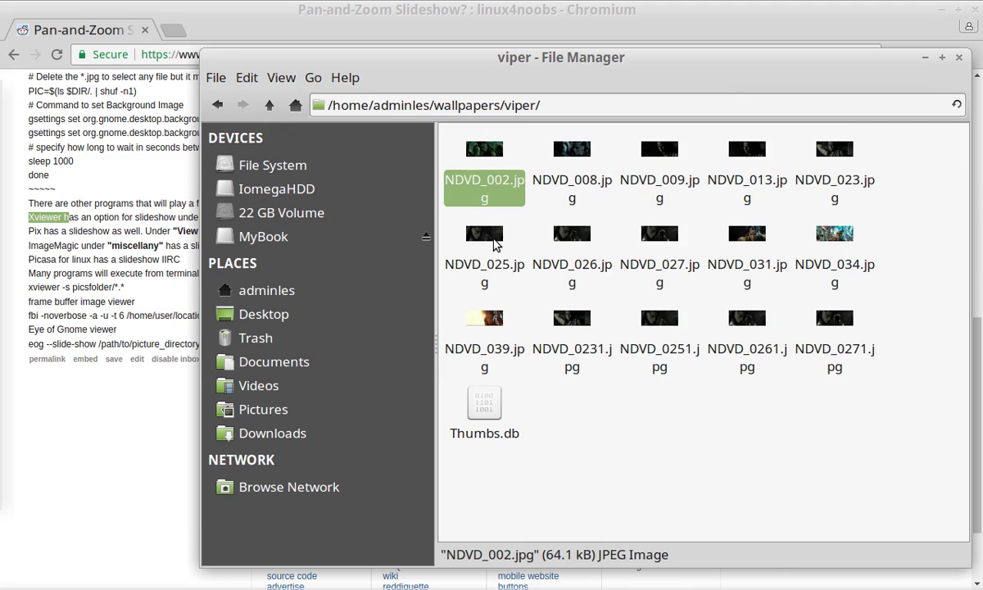
Open NDVD_002.jpg with ImageMagick (display Q16), look at its Short Cuts options, and move the image window away from the screen corner
right_click(483, 150)
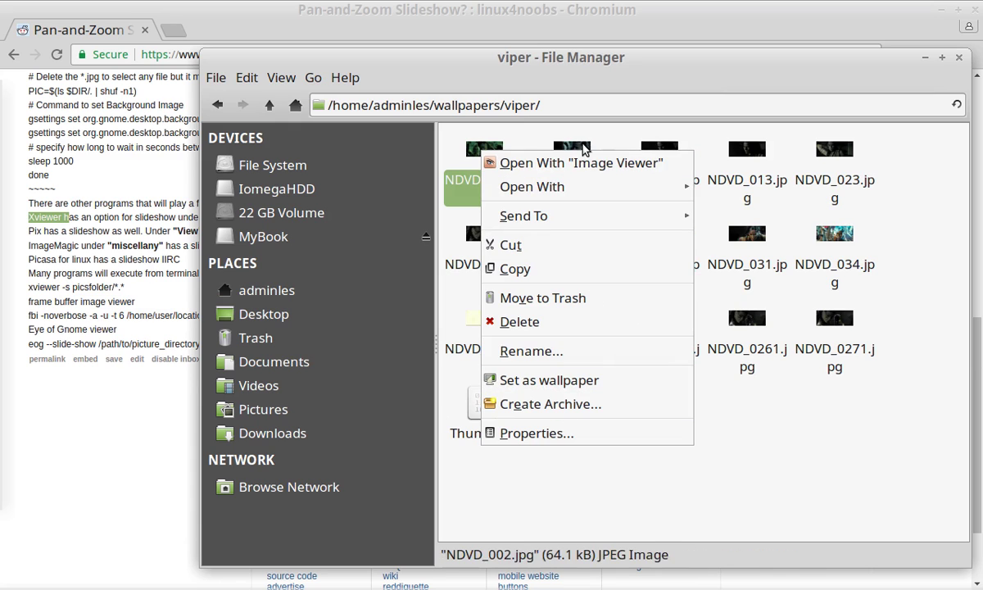
mouse_move(598, 188)
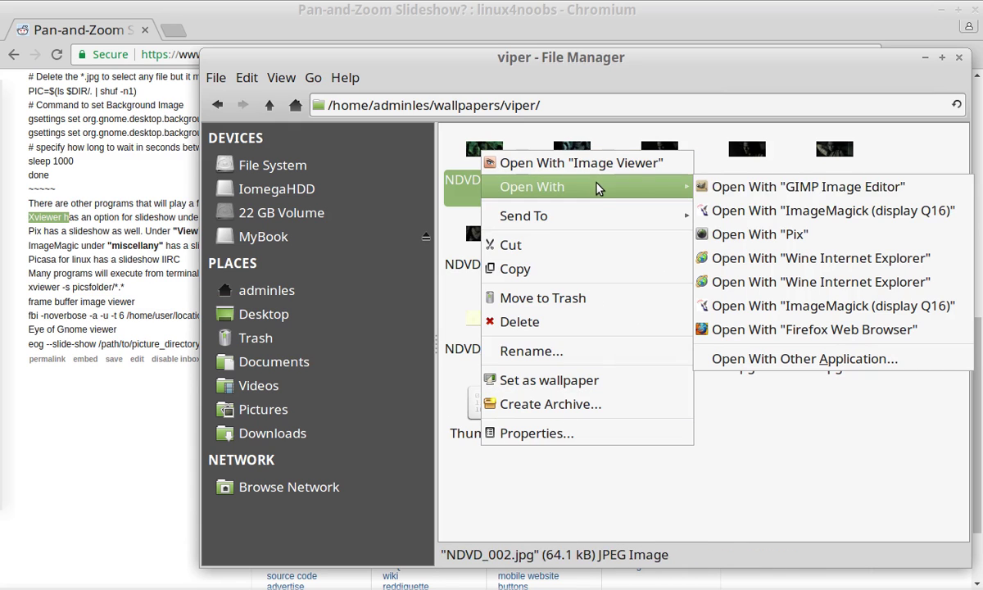
click(852, 215)
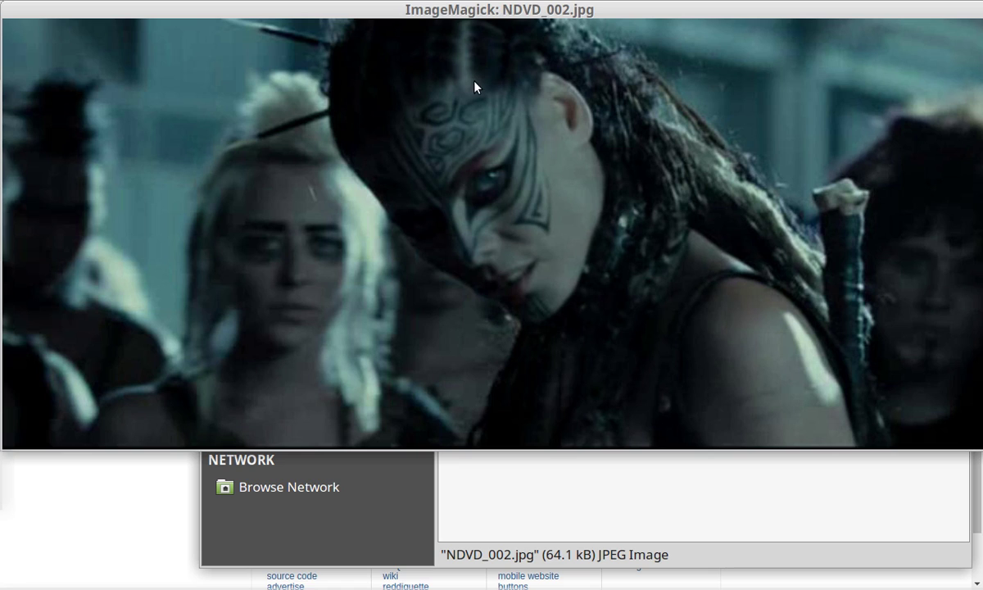
right_click(360, 32)
right_click(322, 50)
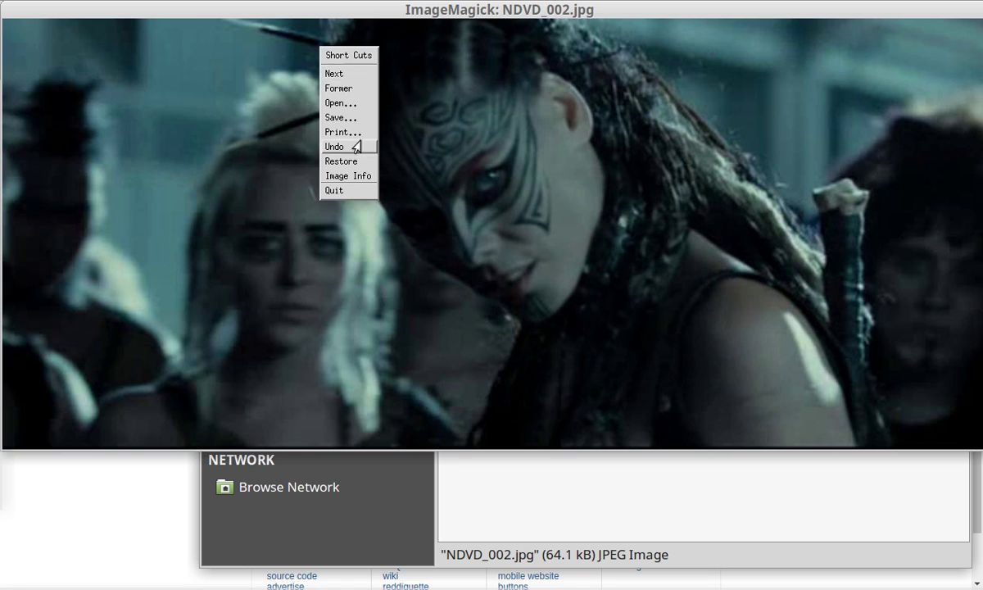
click(136, 6)
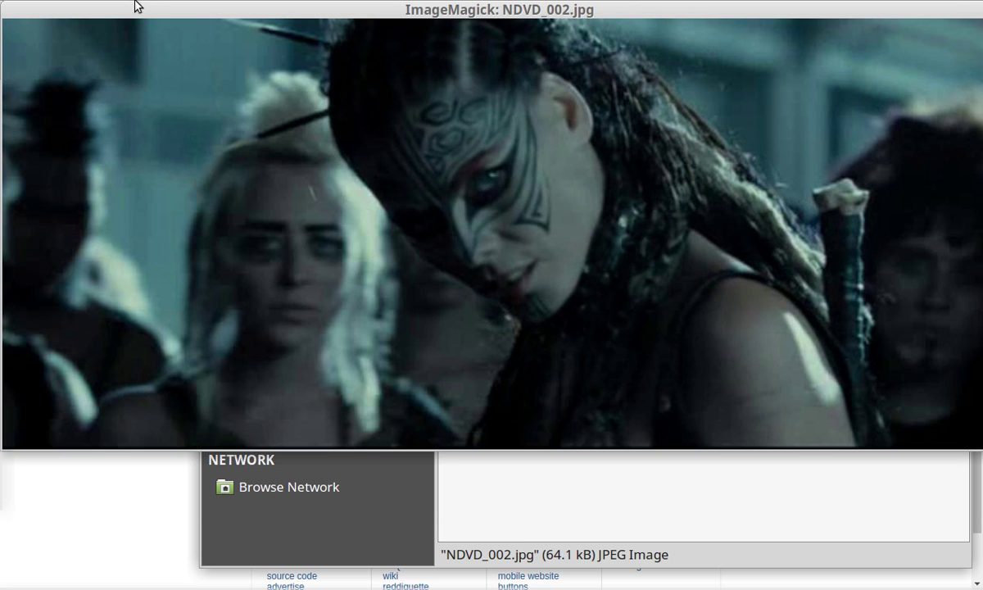
drag(138, 10, 431, 46)
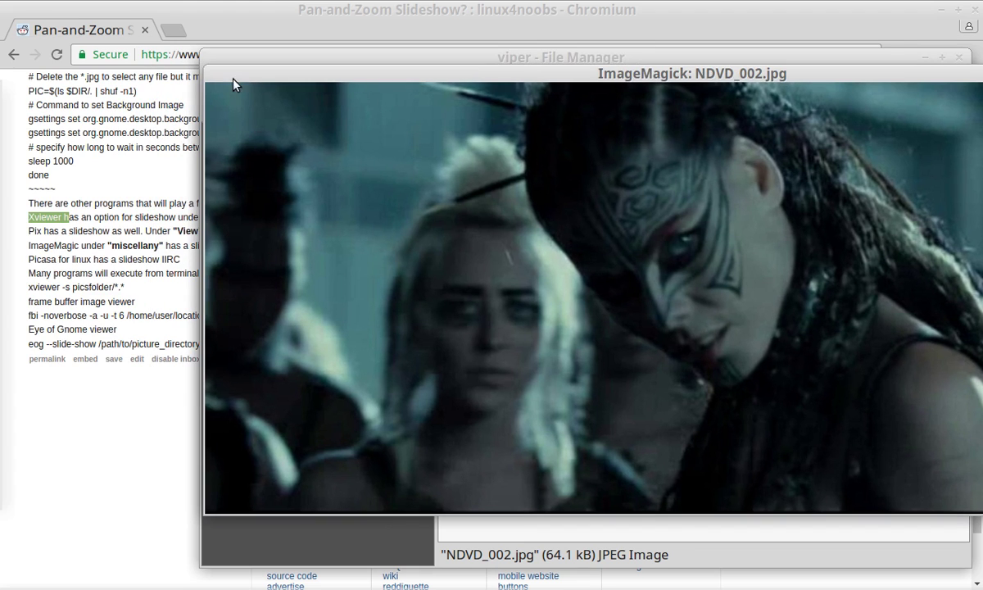
Show ImageMagick's Miscellany commands with Slide Show, inspect the Preferences without applying changes, and quit ImageMagick
click(234, 84)
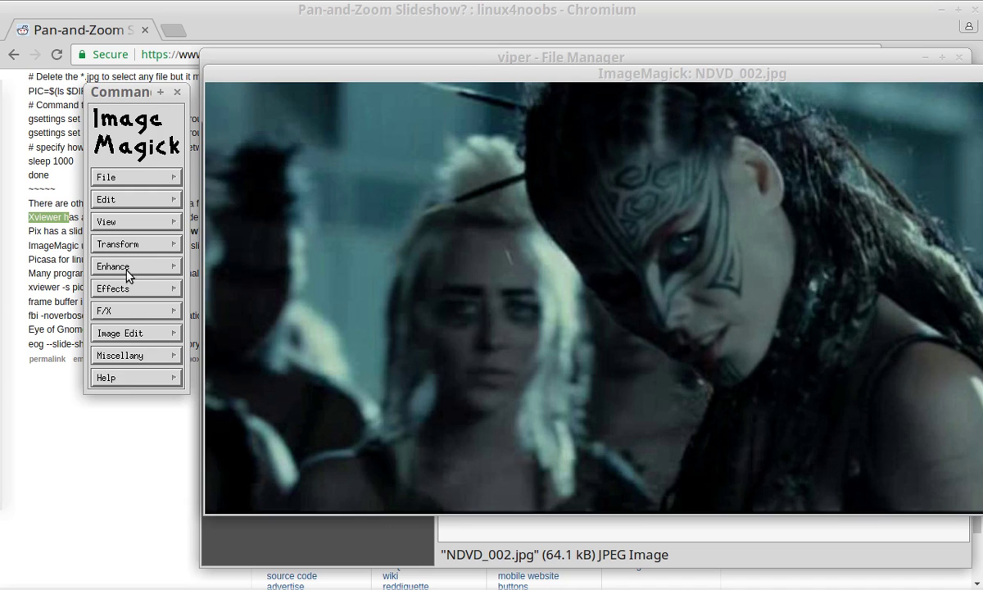
click(113, 355)
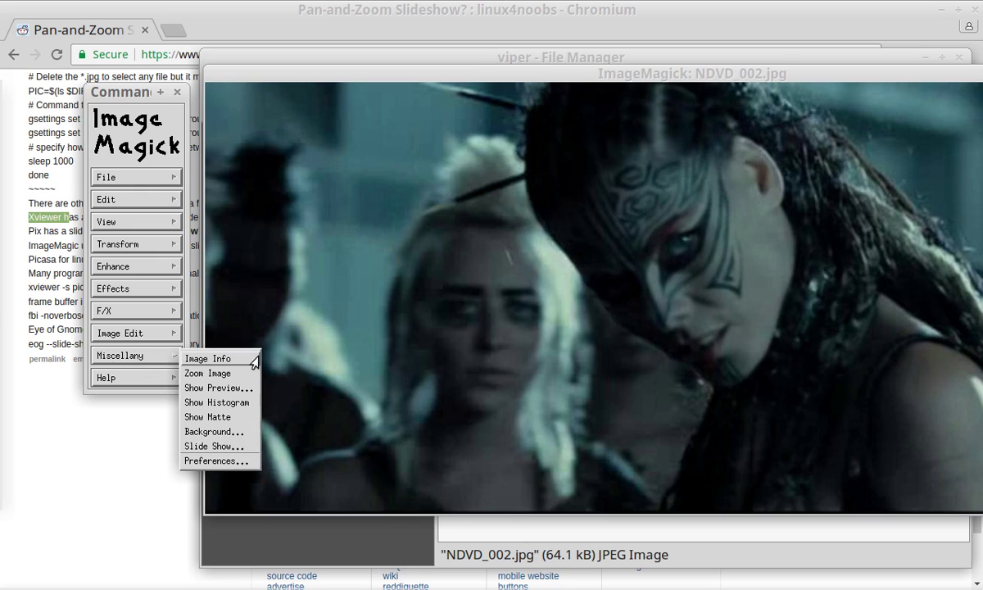
click(201, 462)
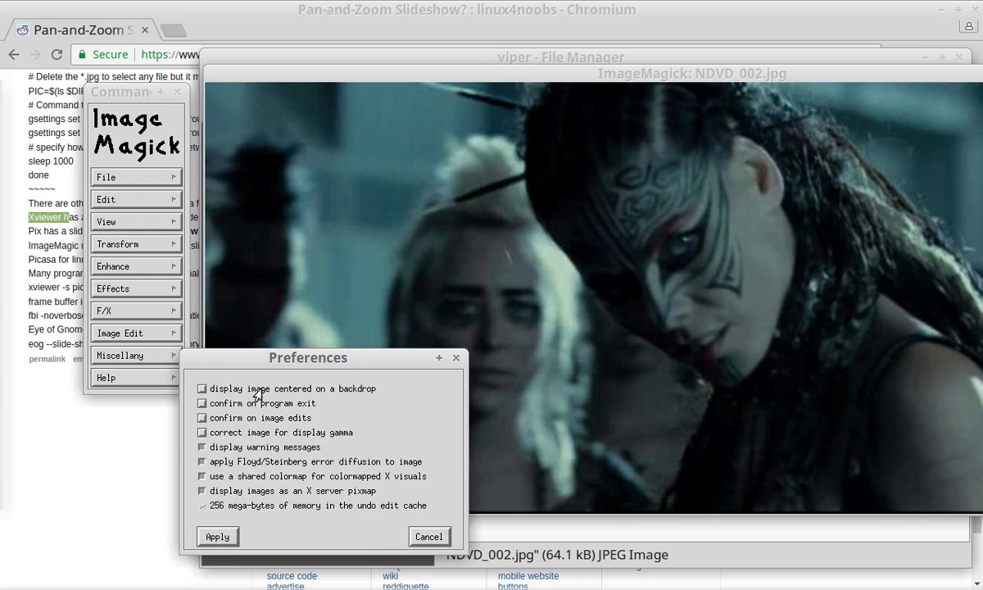
click(427, 537)
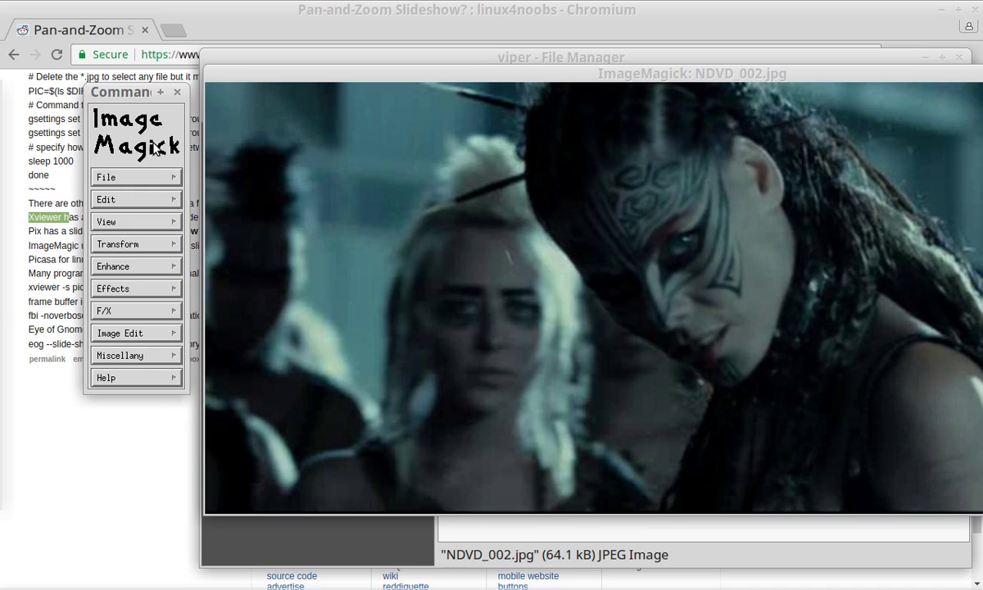
key(ctrl+q)
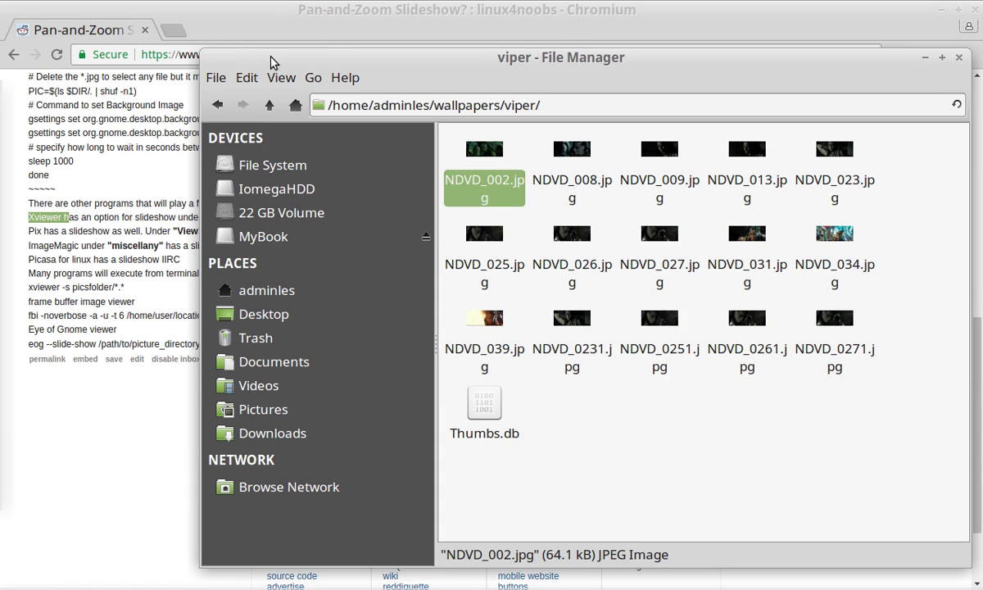
Move the file manager aside and highlight the Picasa and Pix slideshow mentions in the Reddit comment
drag(279, 59, 509, 64)
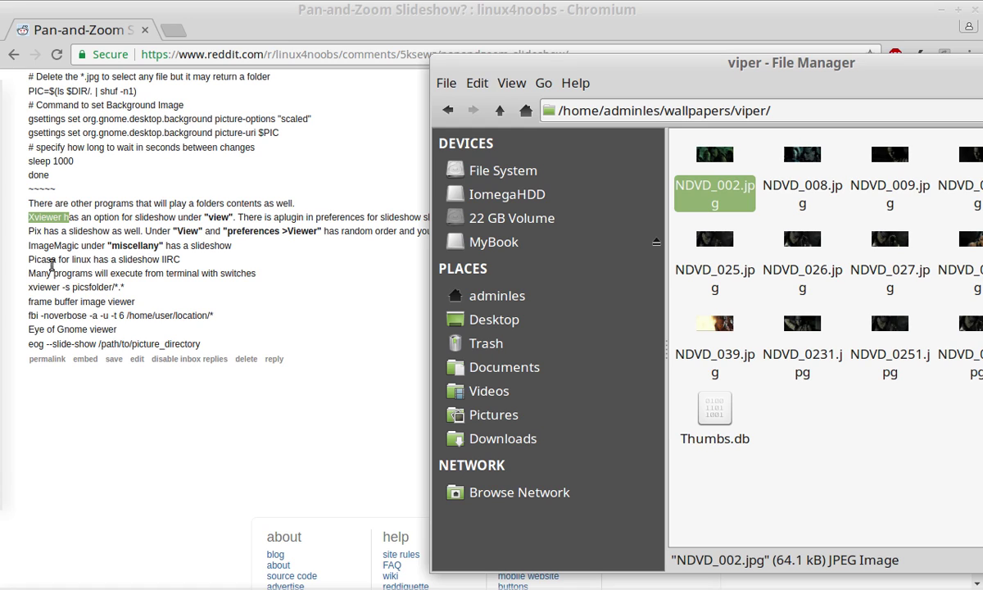
drag(29, 260, 59, 262)
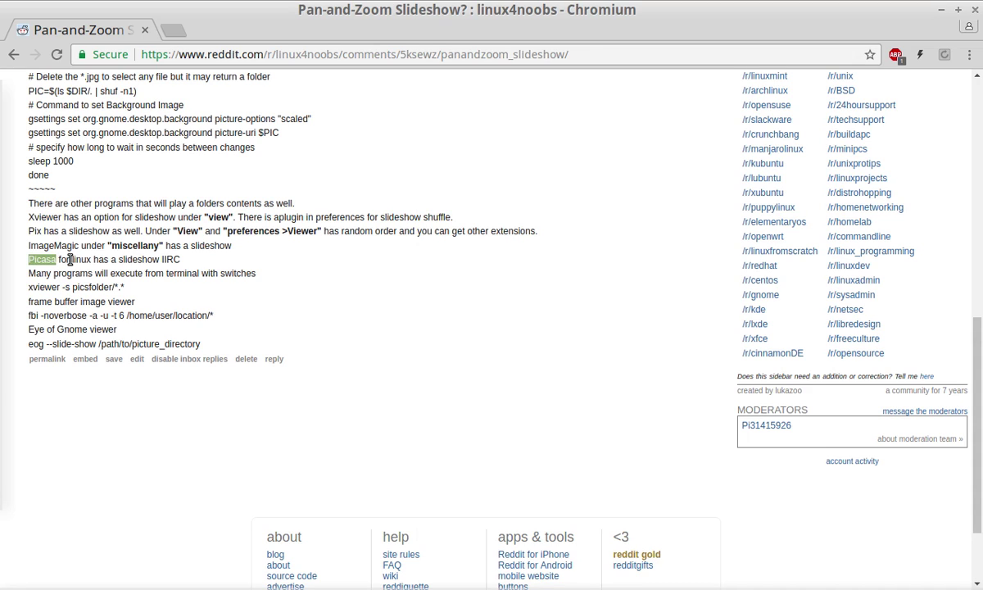
drag(74, 231, 121, 231)
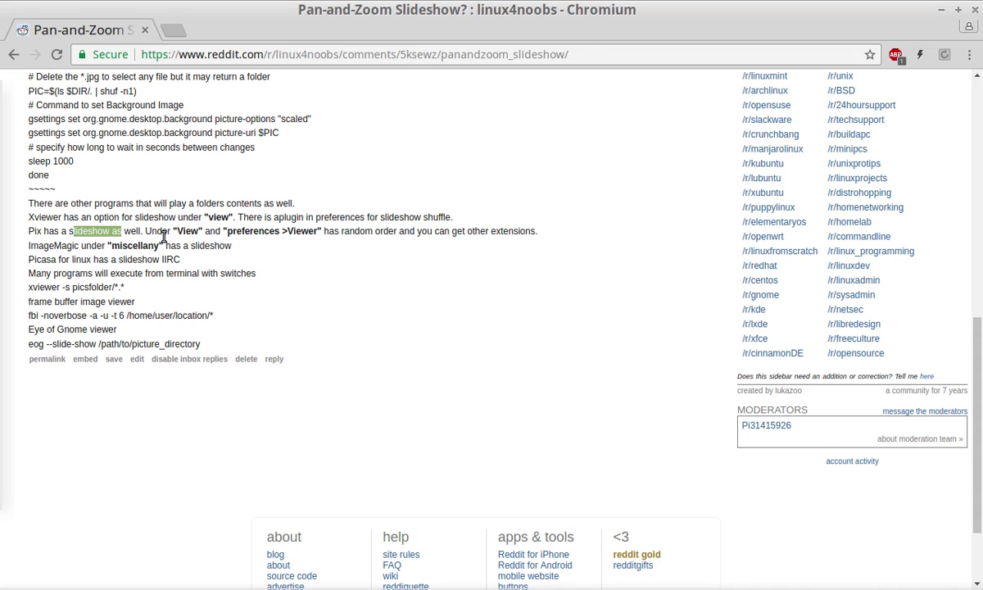
Switch to the file manager, open NDVD_002.jpg with Pix, and move the restored Pix window away from the screen corner
key(alt+Tab)
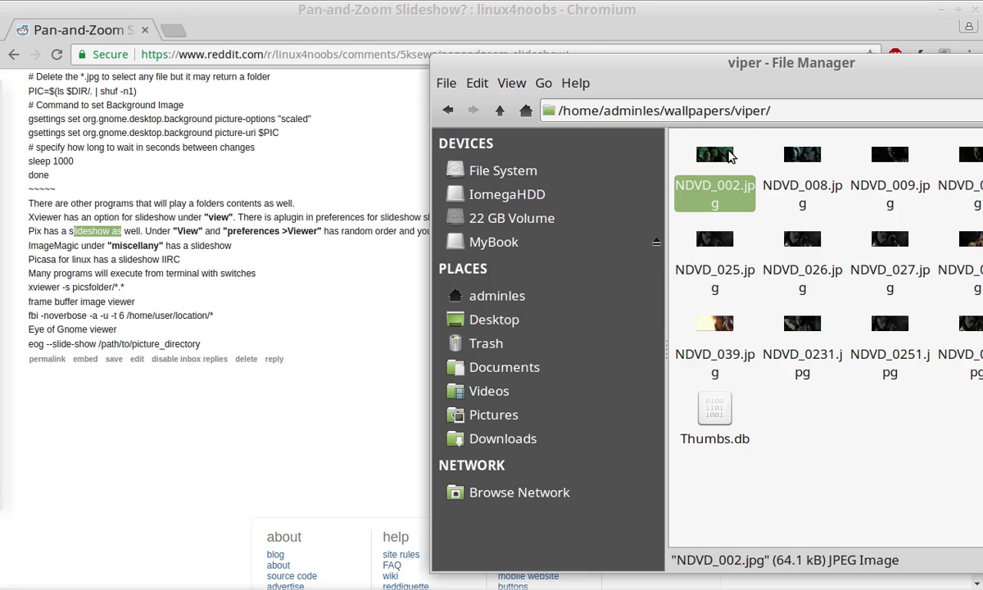
right_click(729, 155)
mouse_move(776, 185)
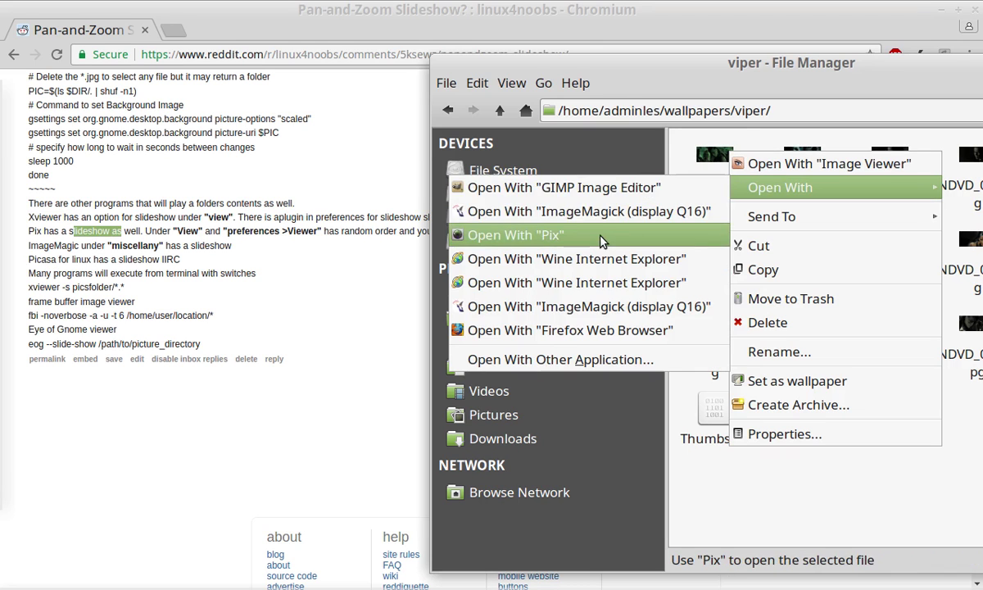
click(564, 236)
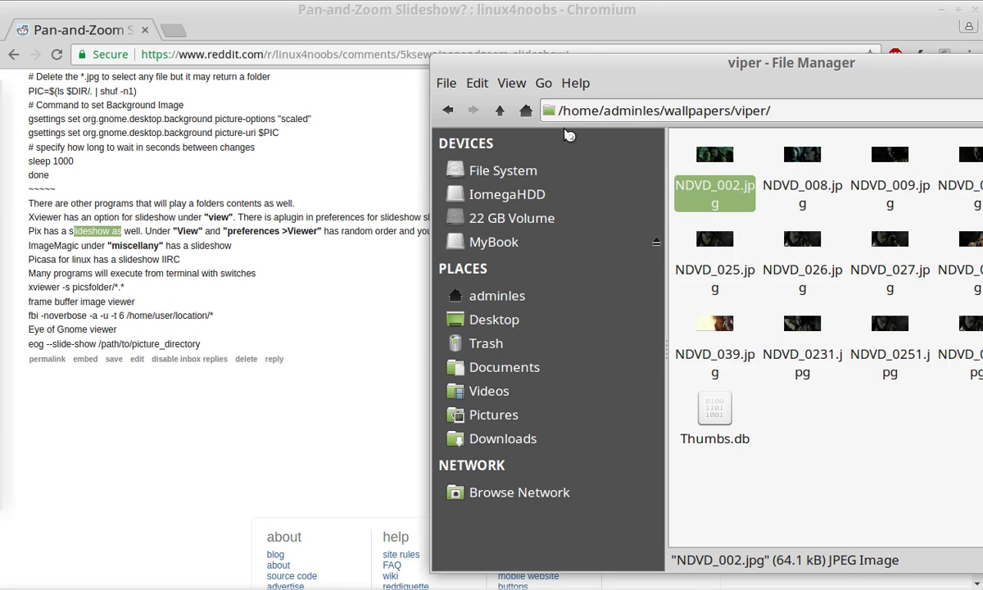
key(Return)
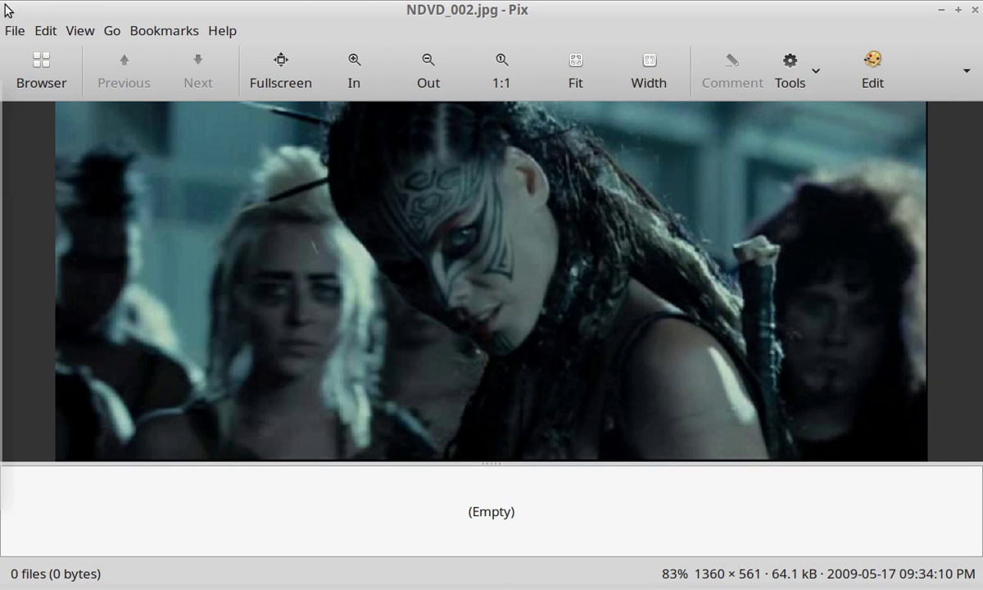
double_click(8, 10)
drag(18, 25, 313, 32)
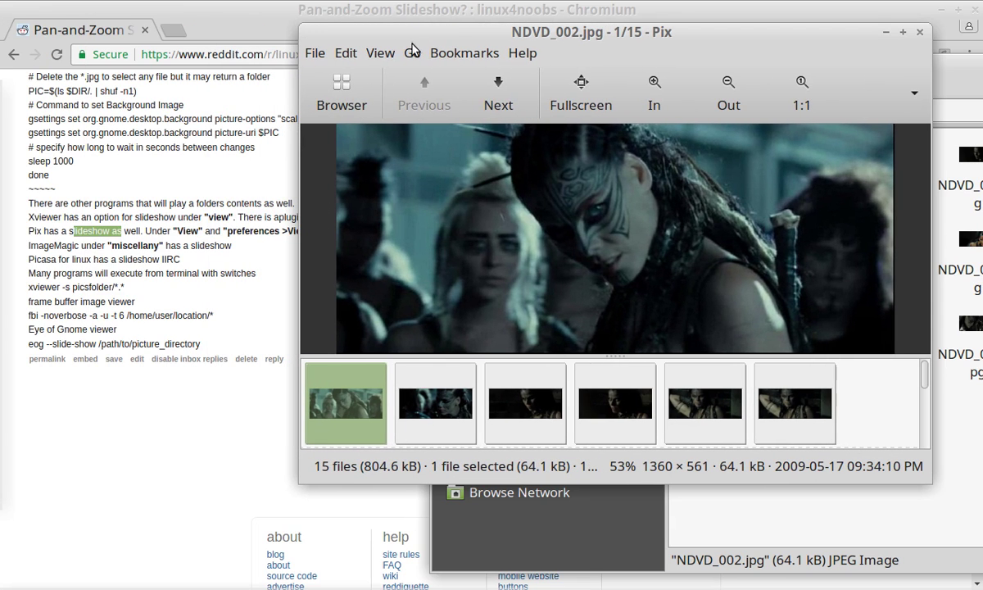
Look at Pix's Slideshow view command and the slideshow timing and order options in its Viewer preferences
click(380, 52)
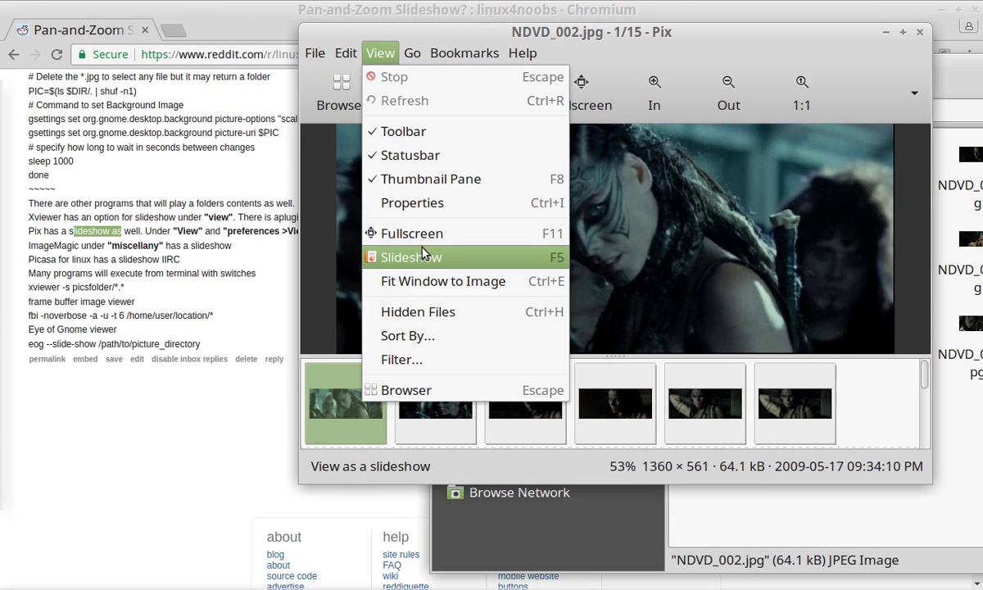
click(375, 53)
click(345, 53)
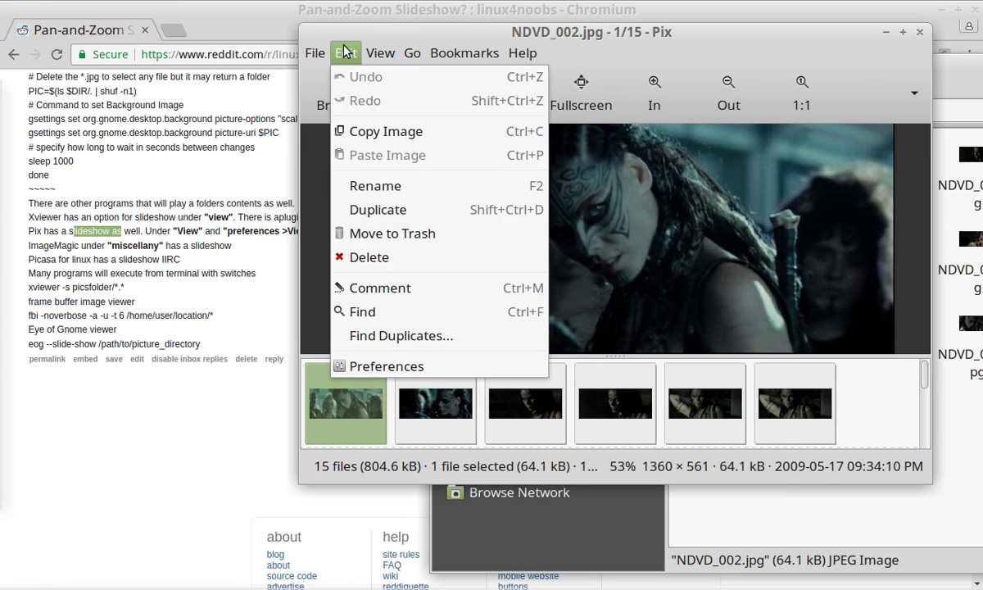
click(385, 369)
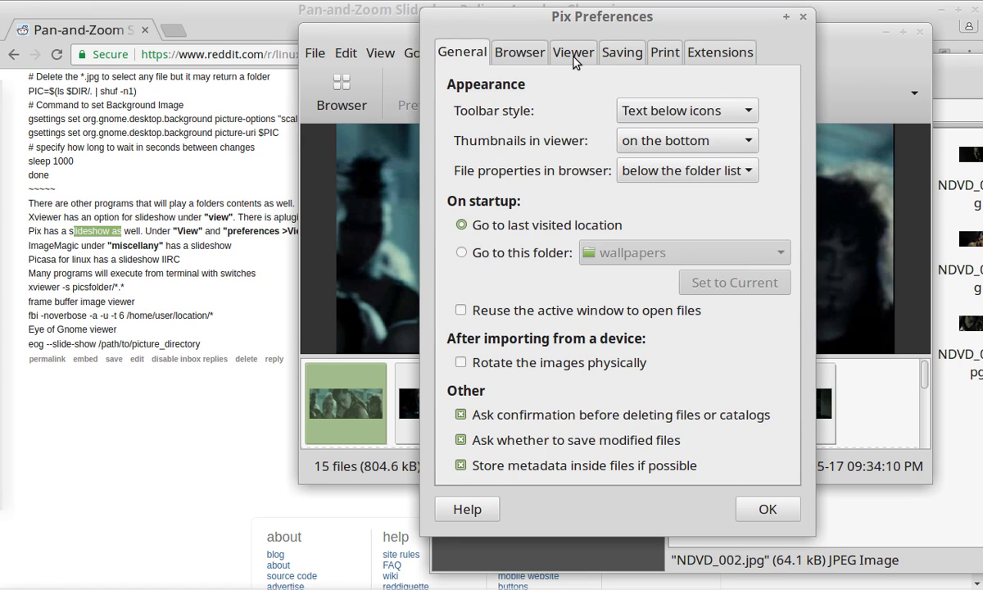
click(573, 55)
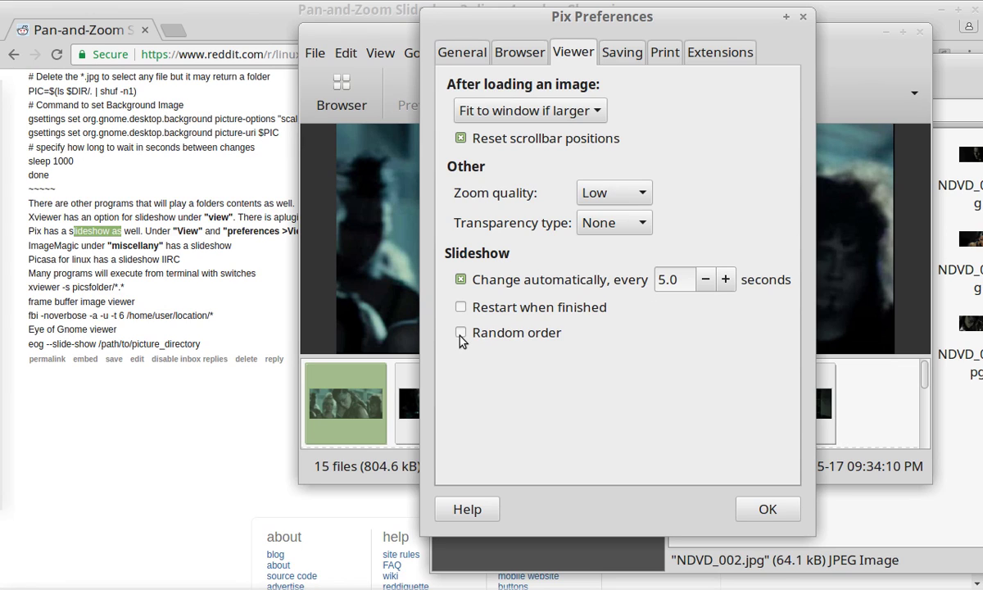
Look through the Pix extensions down to Slideshow and Web Albums, and close the preferences and Pix
click(714, 52)
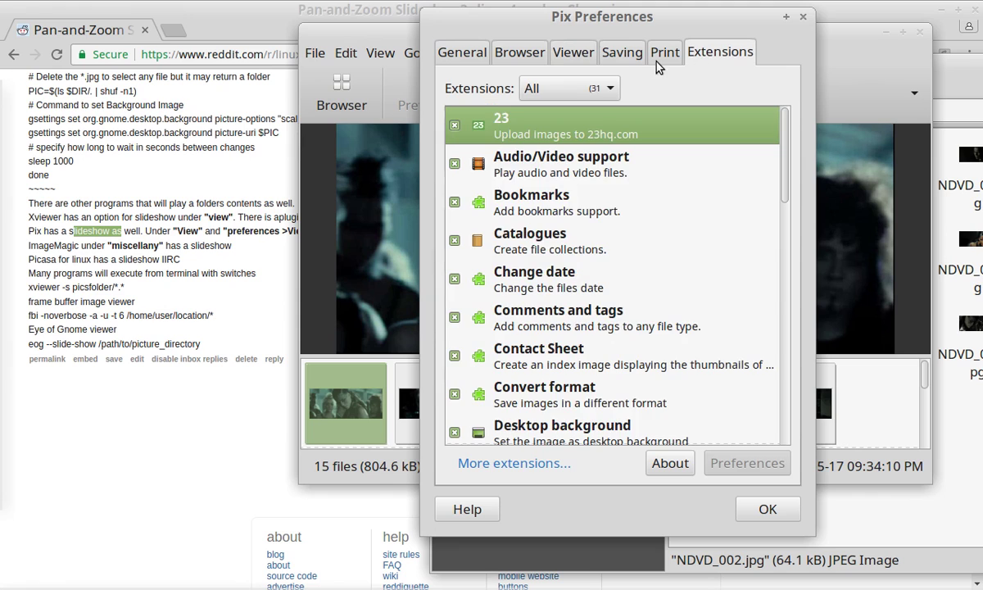
scroll(664, 295, down, 2)
scroll(664, 295, down, 10)
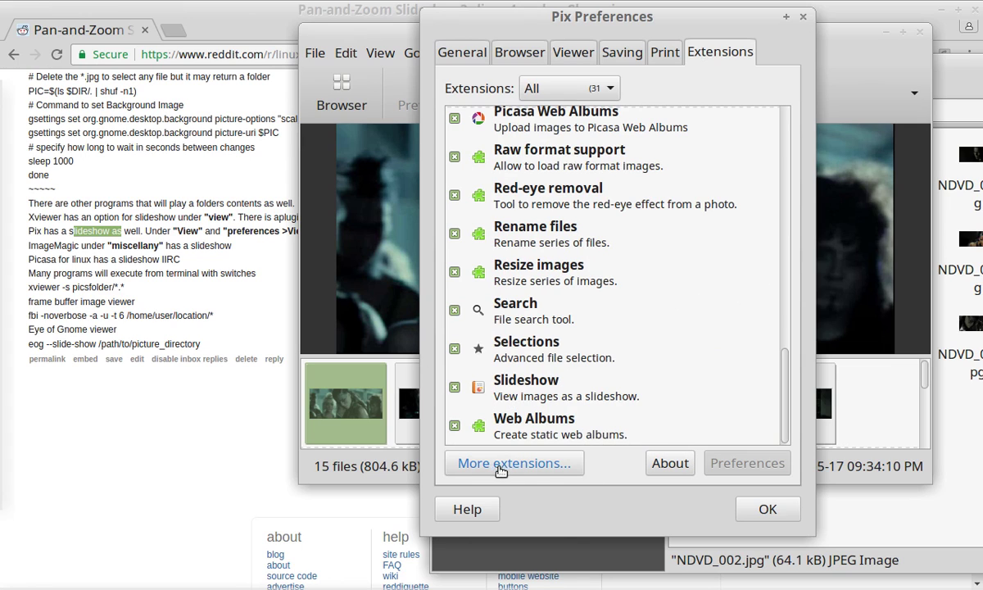
click(764, 510)
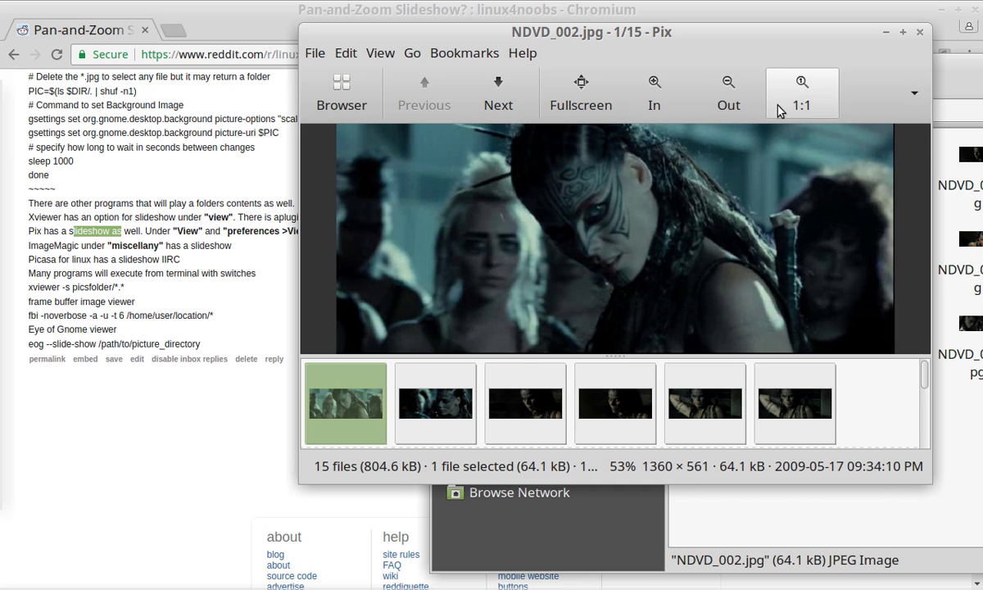
click(920, 32)
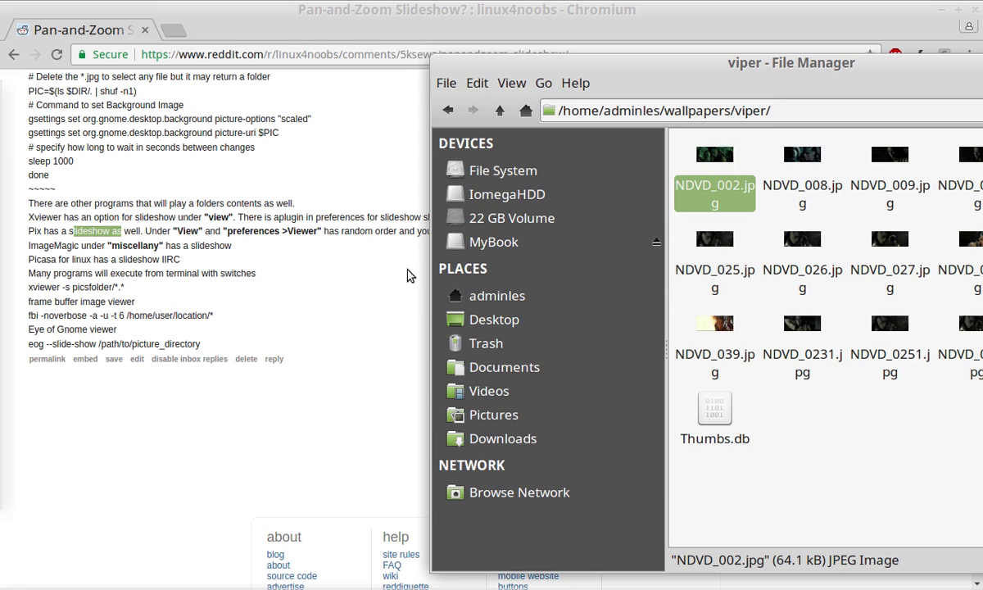
Review the wallpaper-changing script in the Reddit comment in Chromium, and inspect and close the Desktop background settings
click(362, 445)
scroll(363, 445, up, 4)
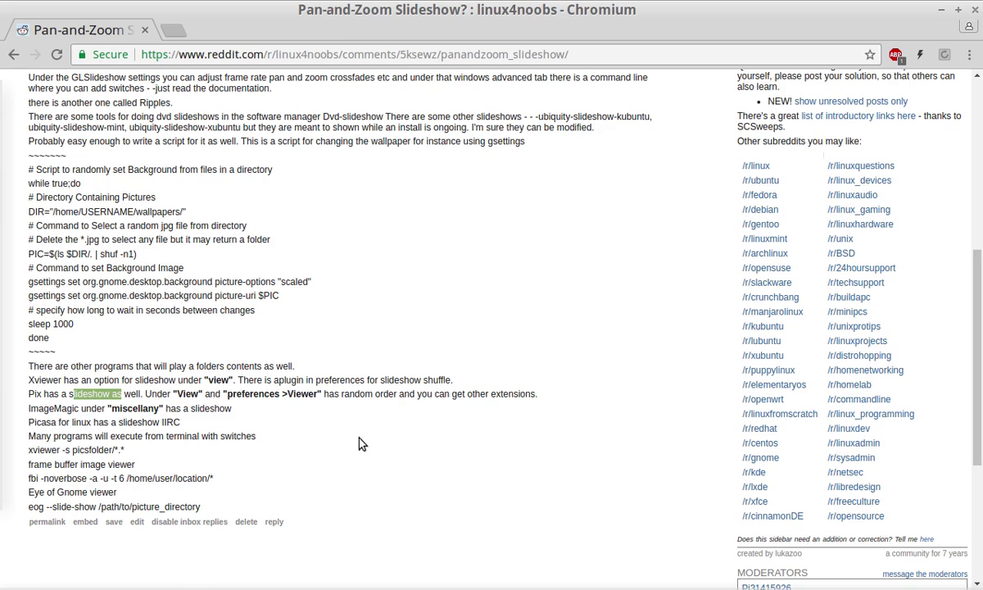
scroll(358, 441, up, 3)
scroll(365, 440, down, 1)
key(alt+Tab)
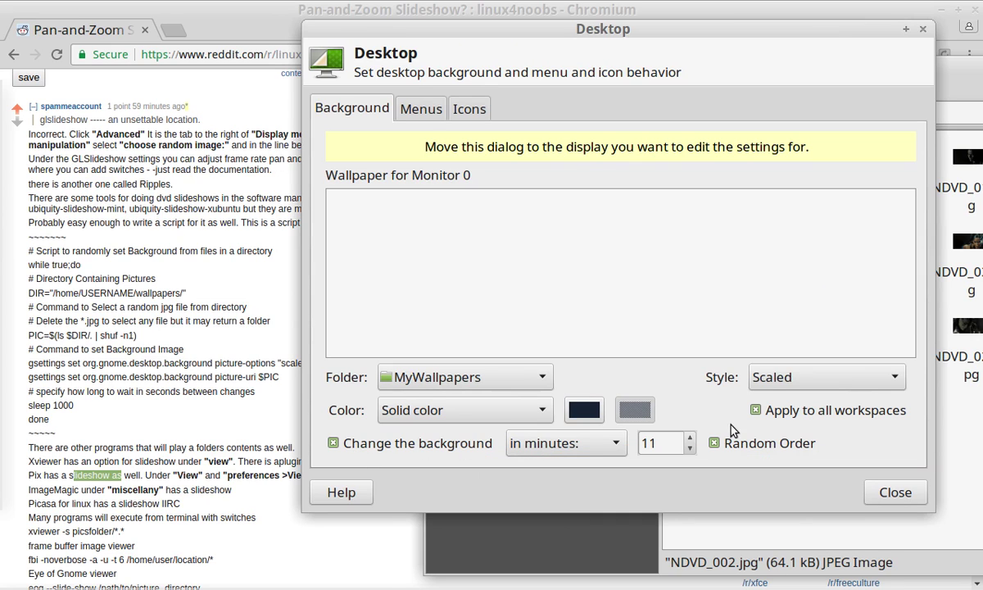
click(923, 28)
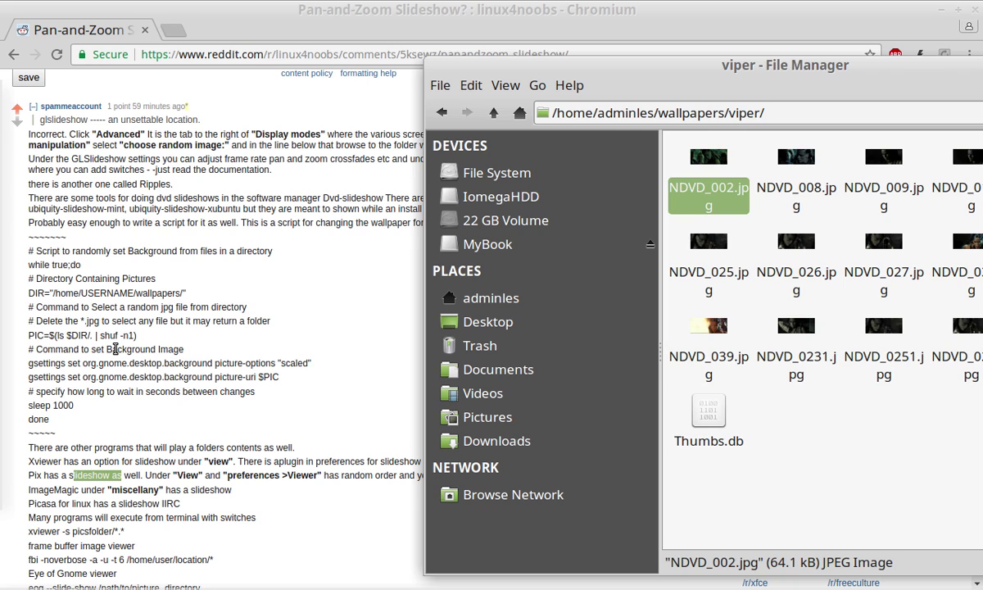